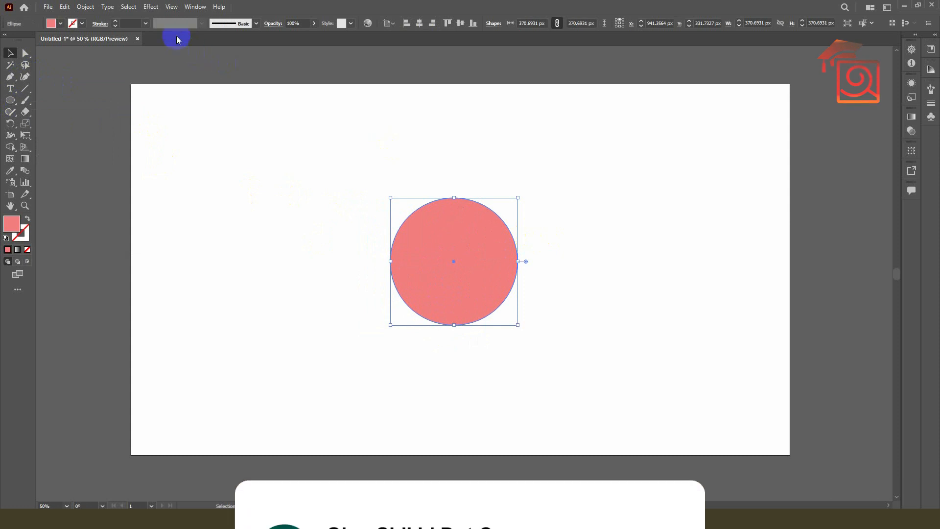
Try a Free Distort on the circle, pulling its two upper corners down to flatten it, and undo it.
click(152, 7)
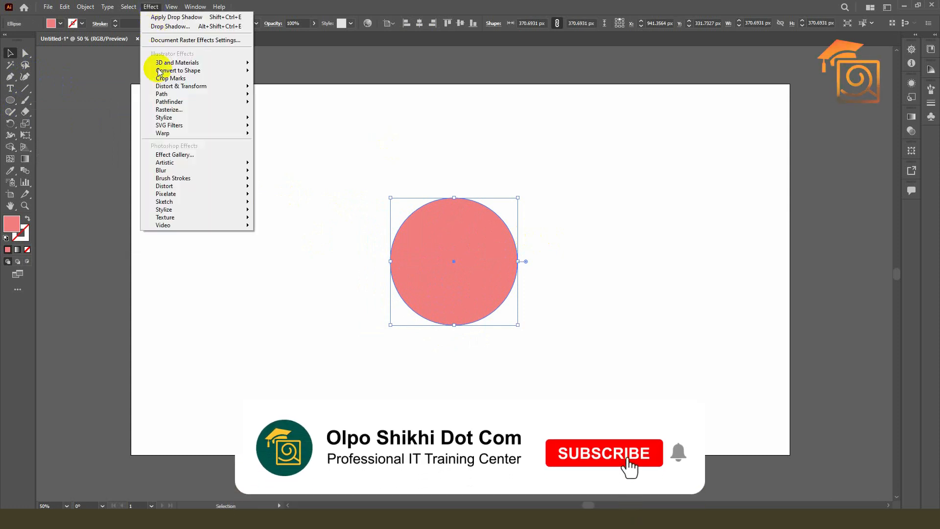
mouse_move(182, 87)
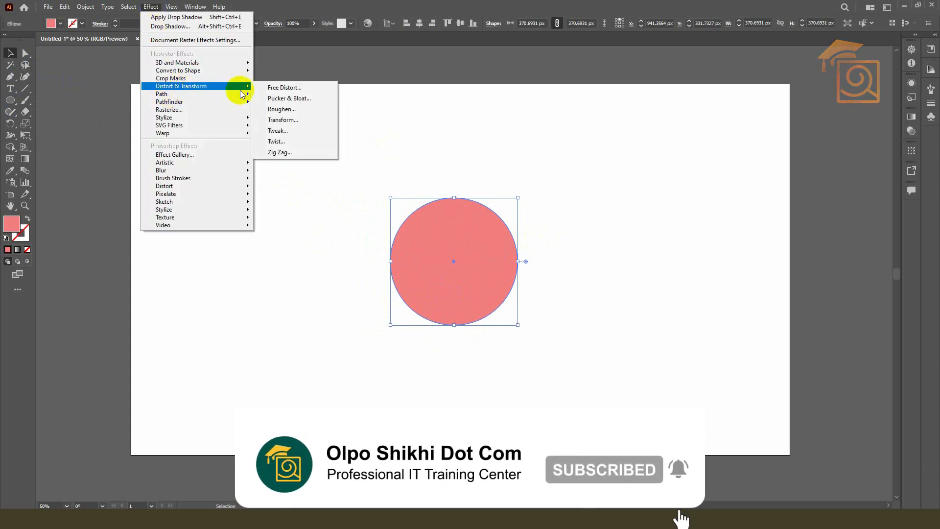
click(266, 89)
drag(562, 153, 610, 116)
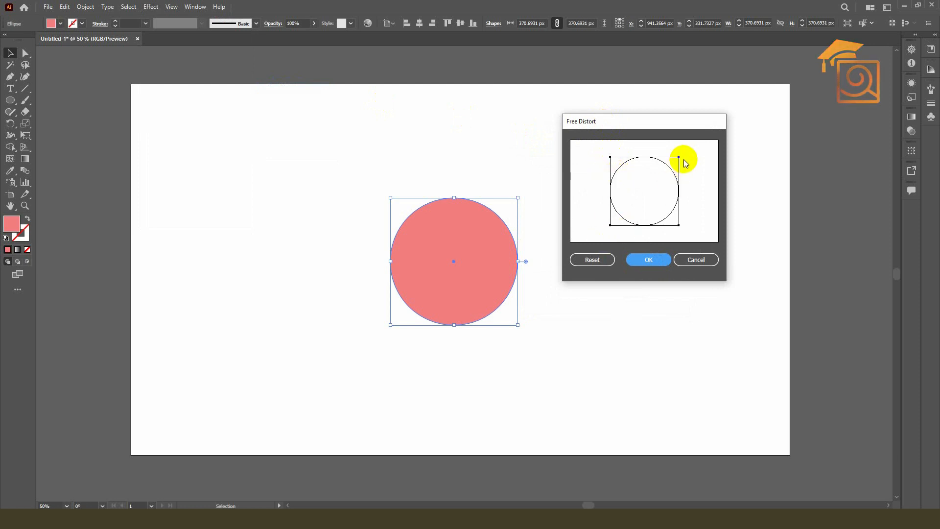
drag(678, 156, 673, 186)
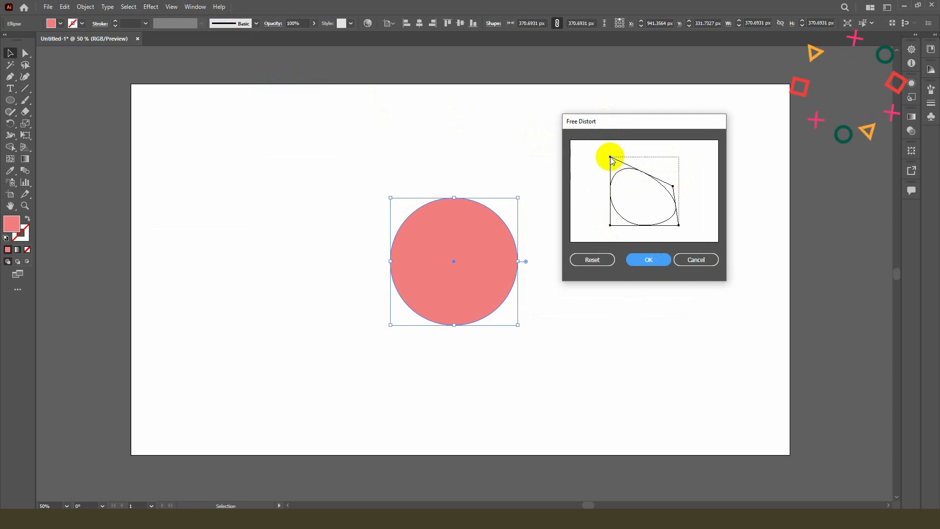
drag(610, 156, 608, 190)
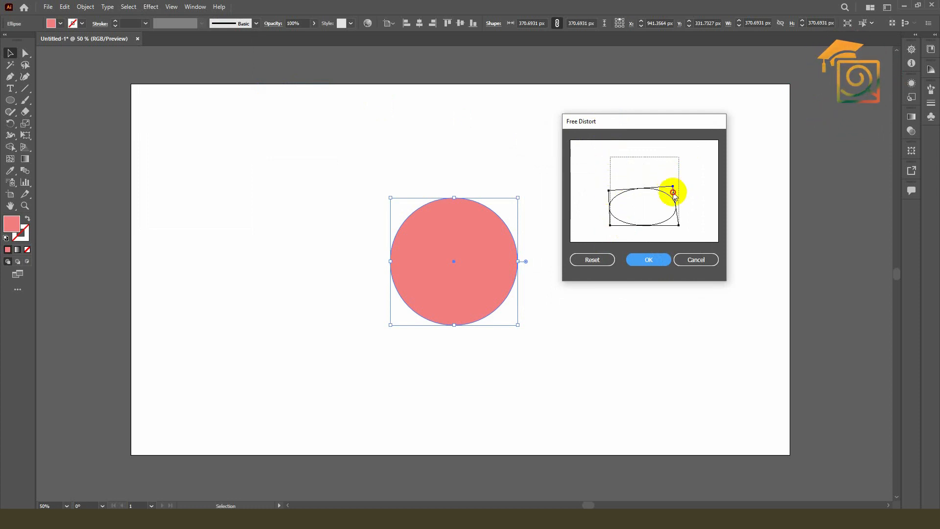
drag(672, 186, 672, 194)
click(649, 259)
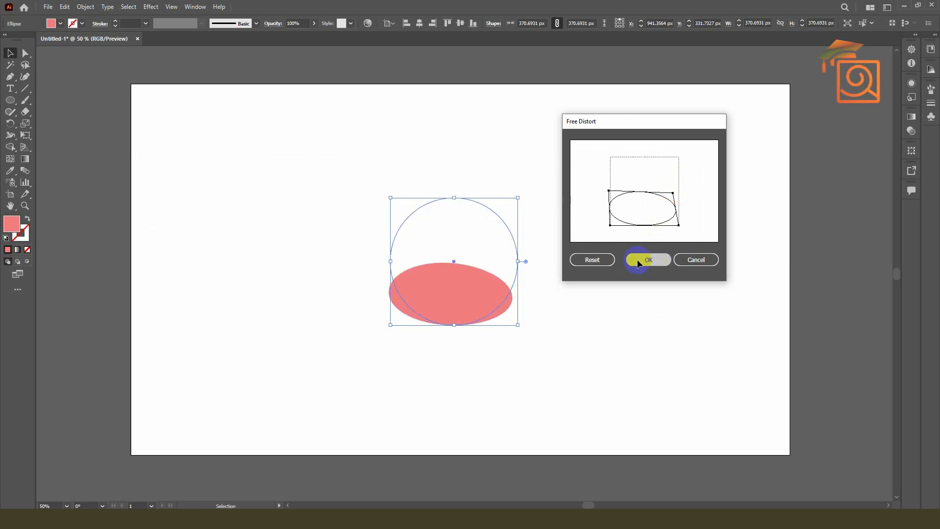
click(665, 301)
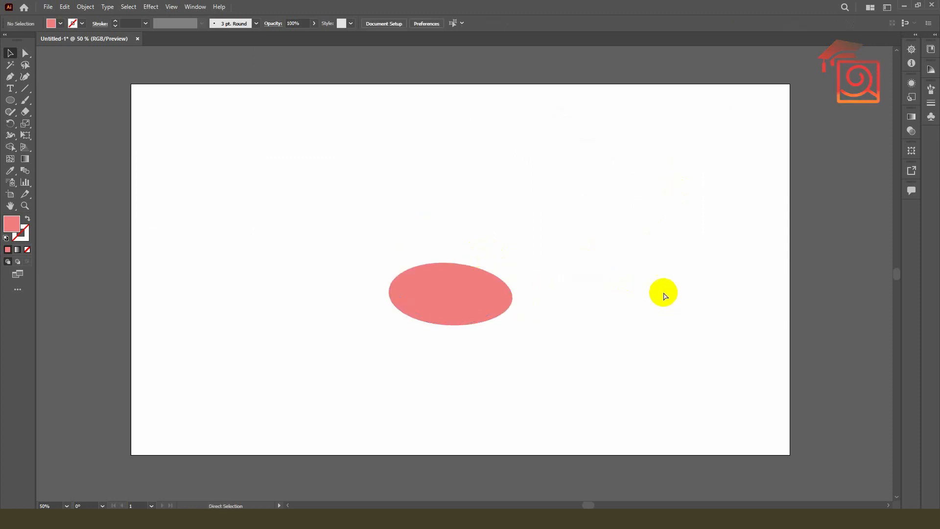
key(ctrl+z)
Try out Pucker & Bloat on the circle at -27%, -94% and 88%, and cancel the effect.
click(152, 7)
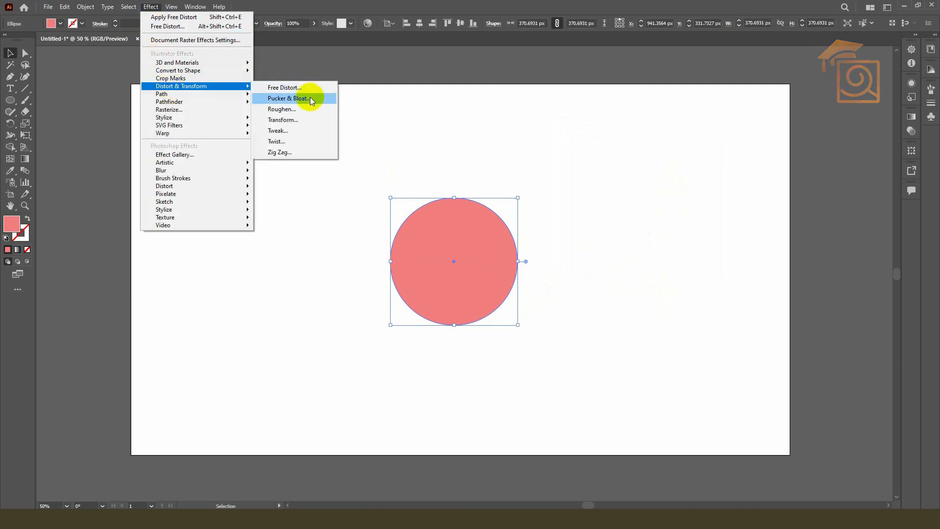
click(307, 98)
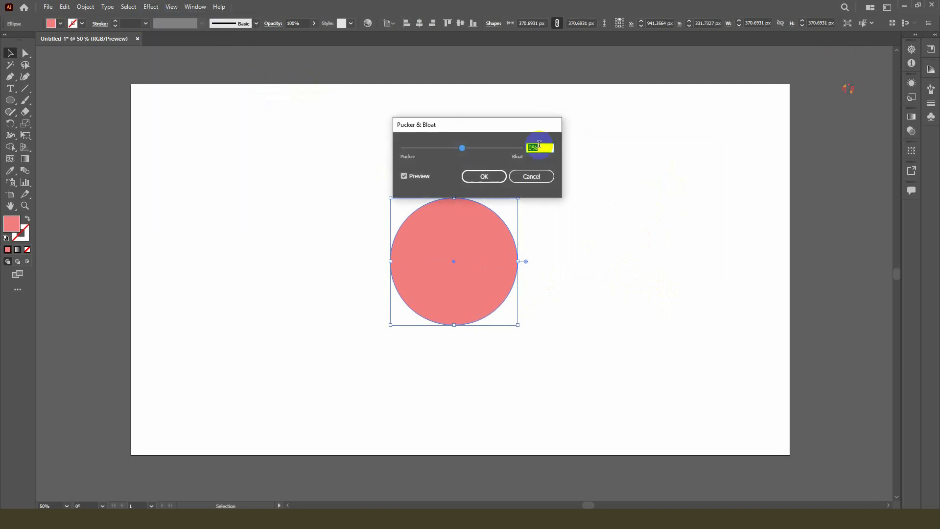
drag(481, 125, 603, 118)
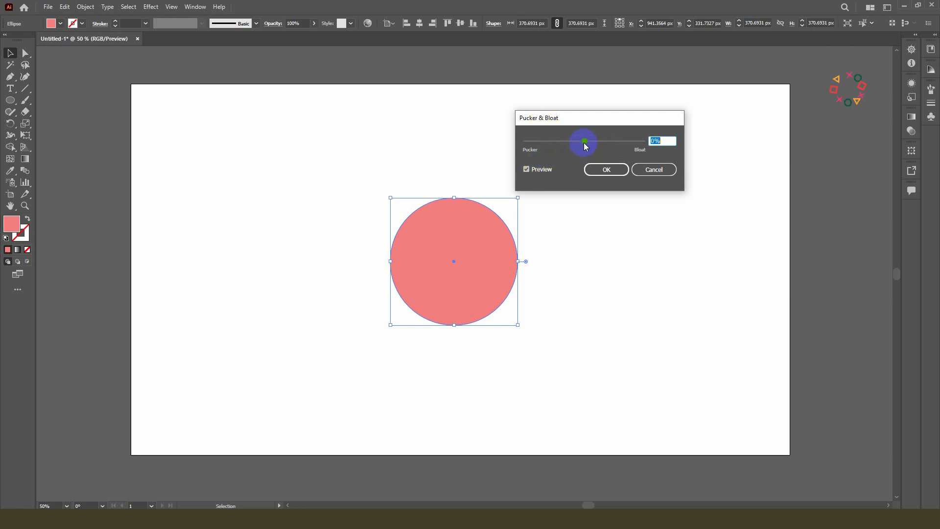
drag(583, 143, 576, 142)
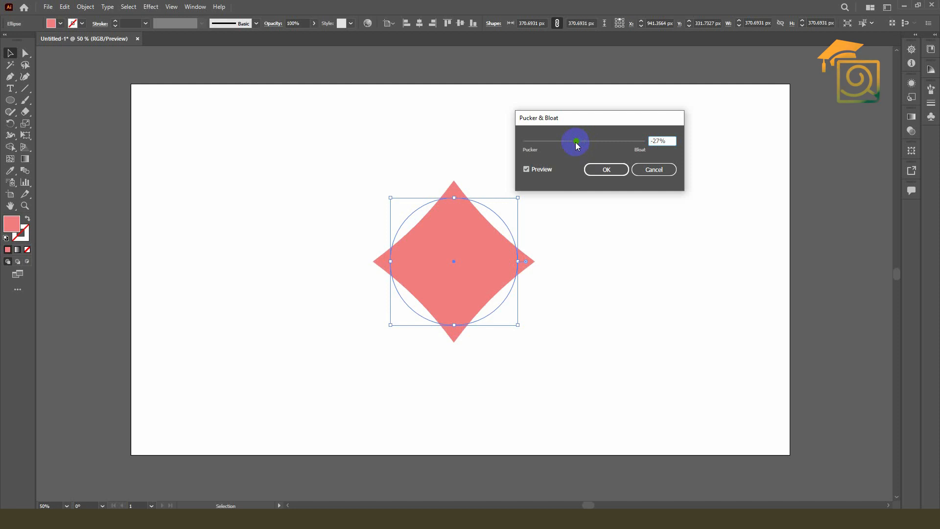
drag(575, 142, 556, 141)
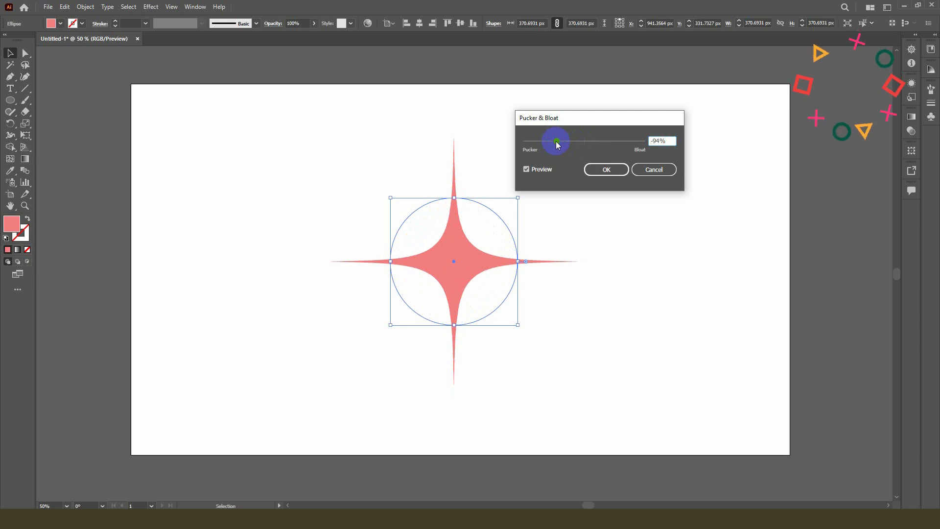
drag(556, 141, 610, 143)
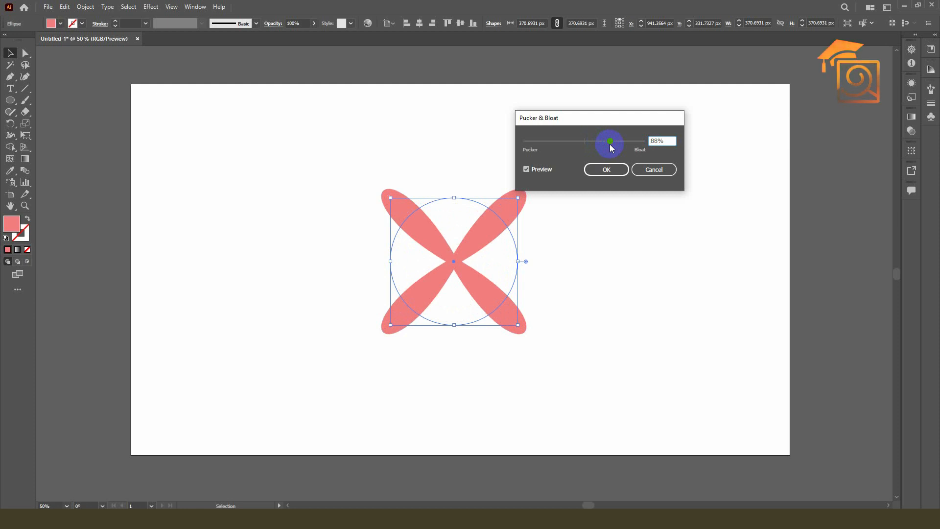
click(658, 170)
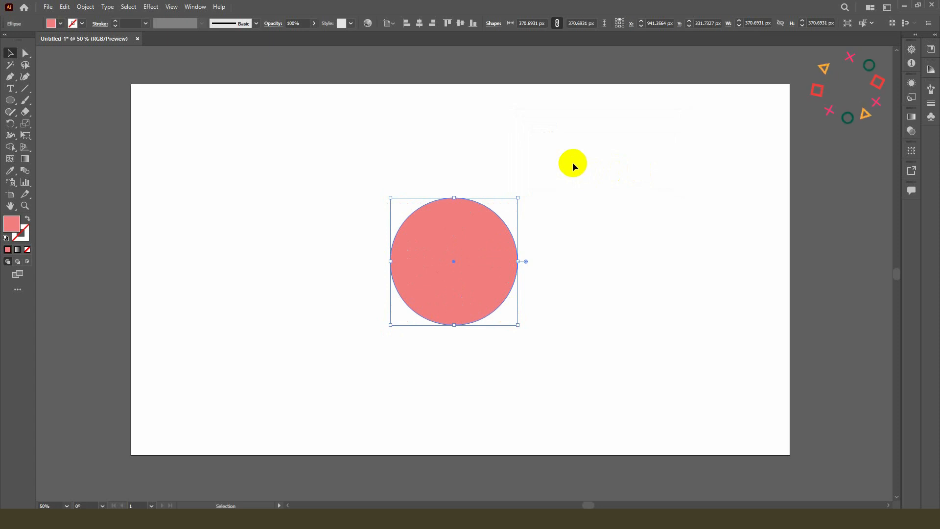
Shrink the circle and duplicate it into an evenly spaced row of four, each about 160 px wide, in the artboard's lower left.
click(507, 178)
click(432, 234)
drag(517, 198, 255, 344)
key(a)
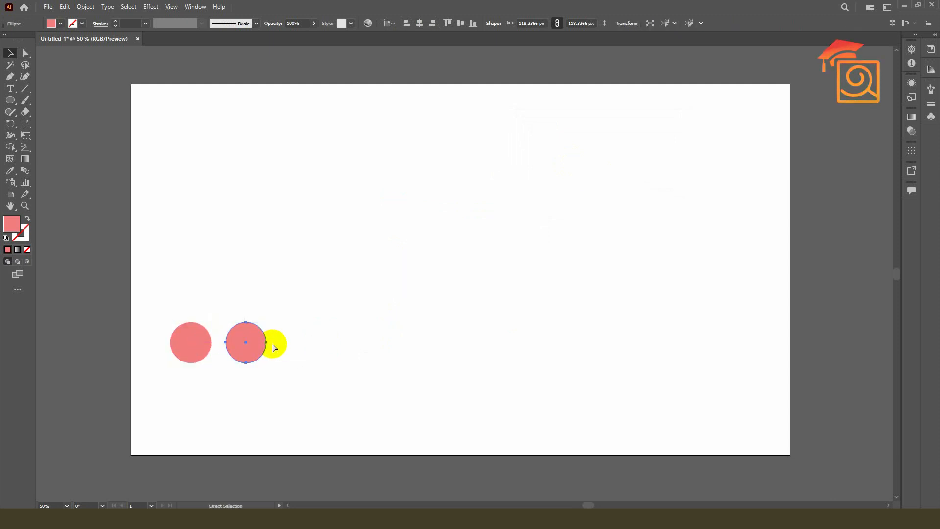
key(ctrl+d)
key(ctrl+d)
key(v)
drag(160, 304, 448, 391)
click(201, 209)
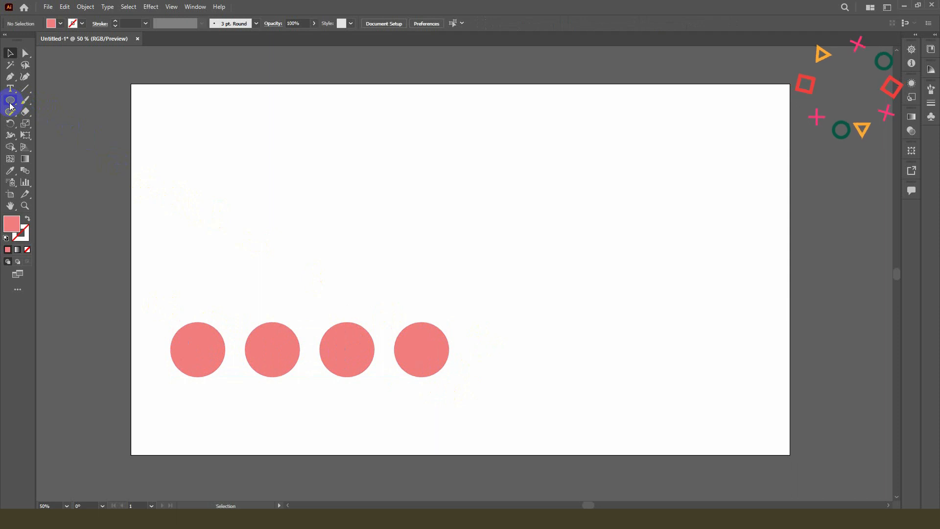
Draw a square about 165 px wide beside the row, to the right of the fourth circle.
drag(10, 100, 46, 102)
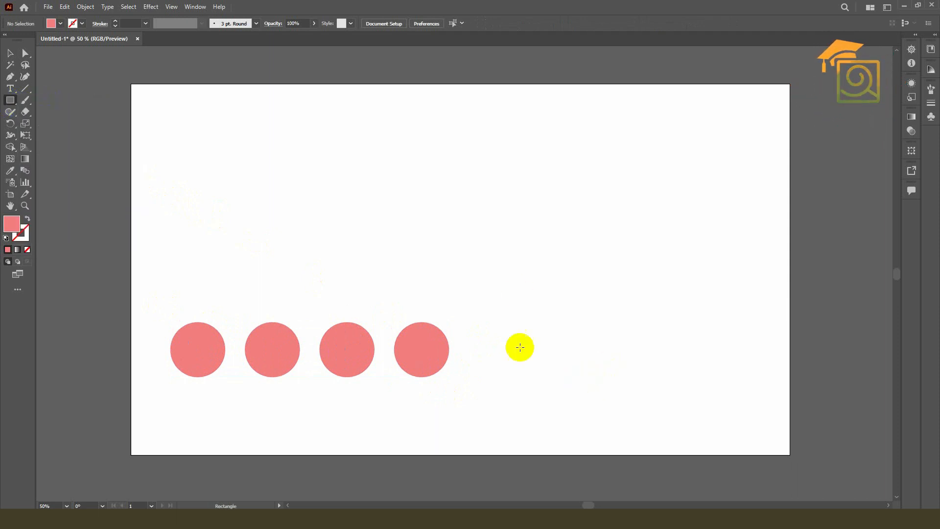
drag(484, 328, 559, 354)
click(10, 52)
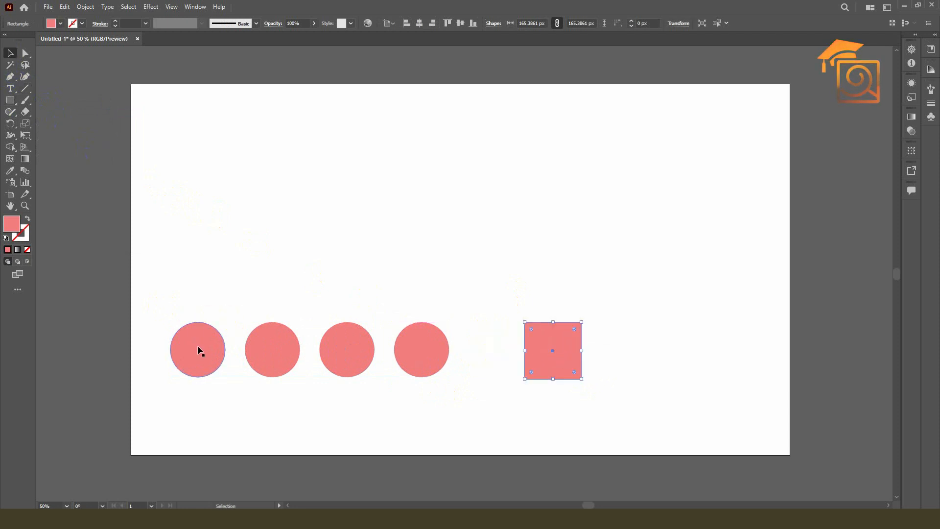
Copy the first circle to the space above it and apply Pucker & Bloat at -90% to the copy.
drag(198, 349, 194, 208)
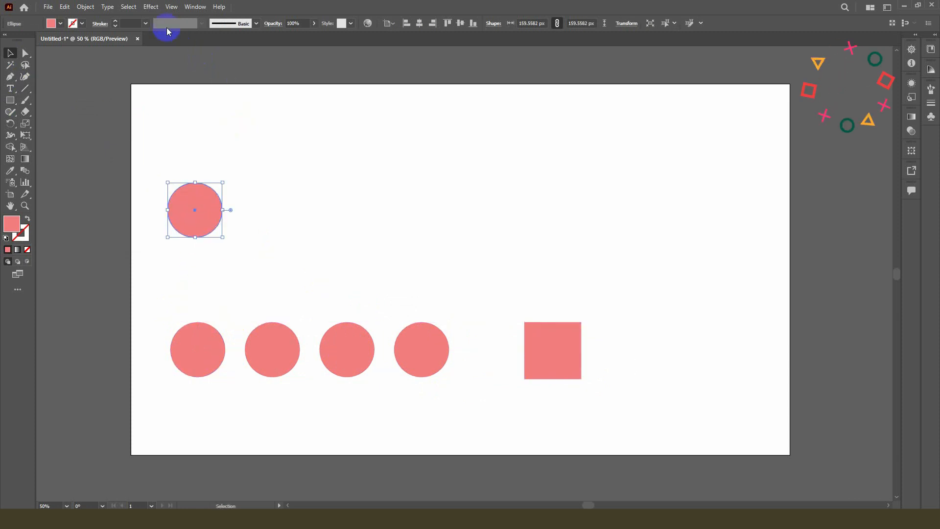
click(151, 6)
mouse_move(247, 93)
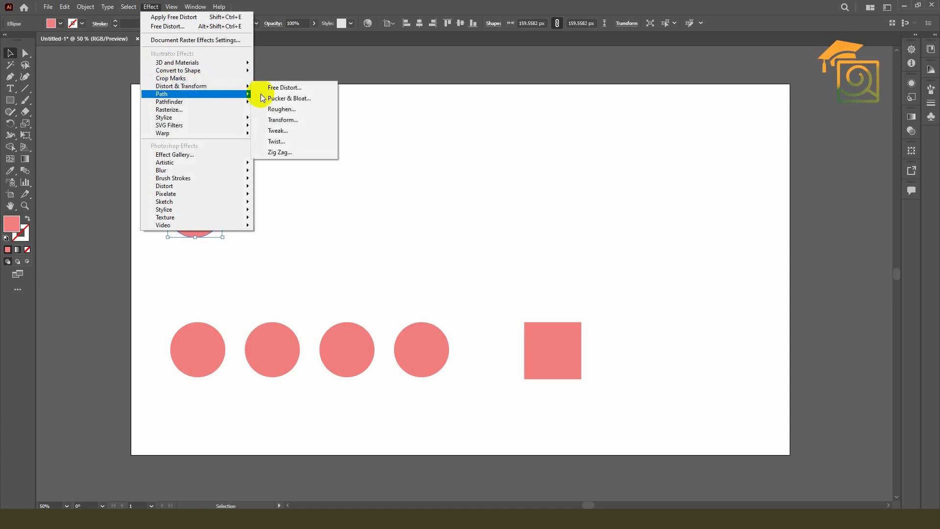
click(295, 100)
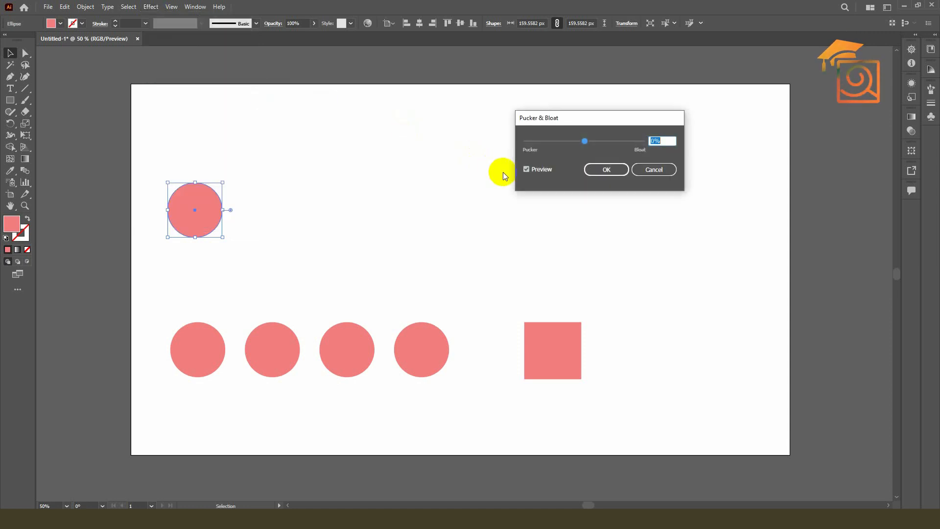
drag(586, 140, 558, 141)
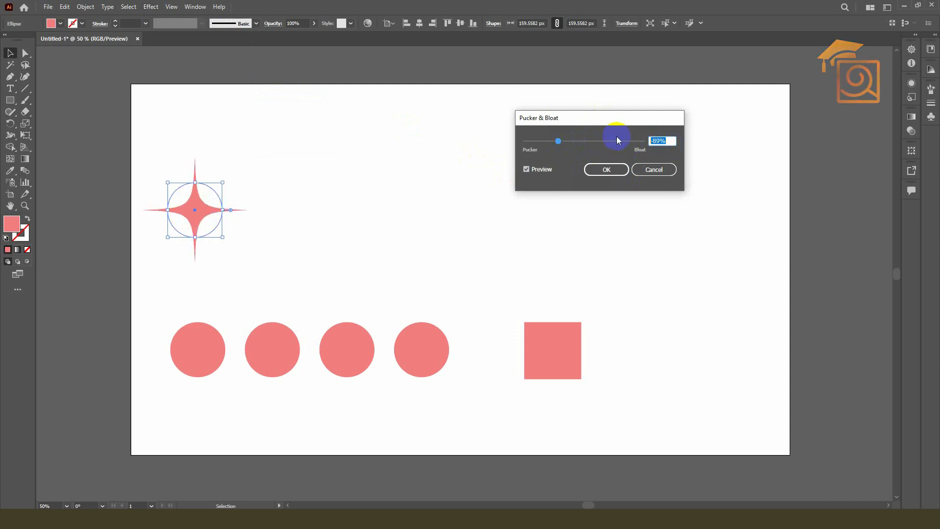
text(-90)
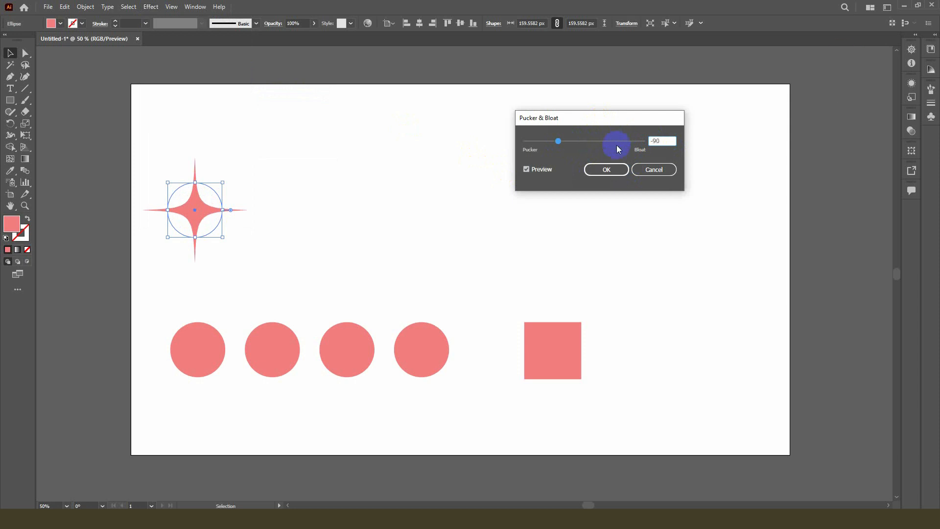
click(605, 170)
click(271, 189)
drag(202, 210, 202, 210)
Fill the second circle in the row with light purple and place a copy of it beside the star.
click(278, 336)
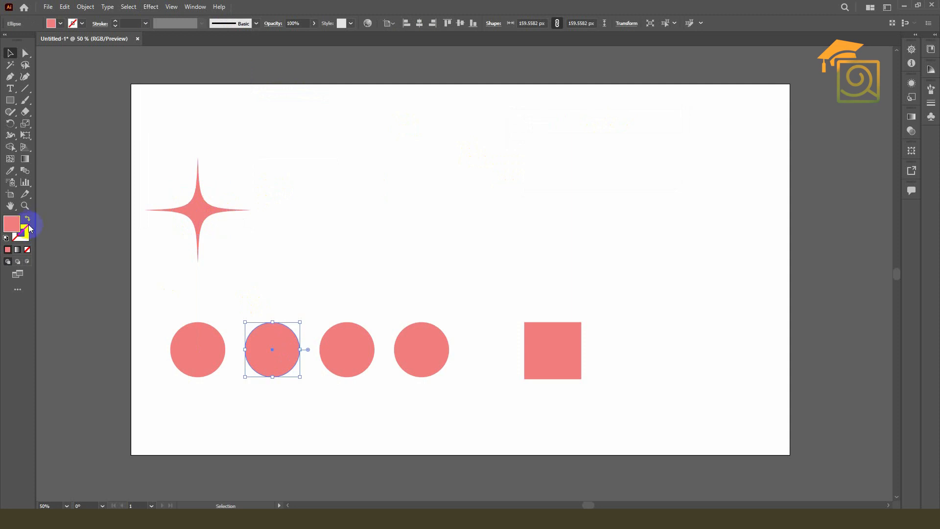
double_click(12, 223)
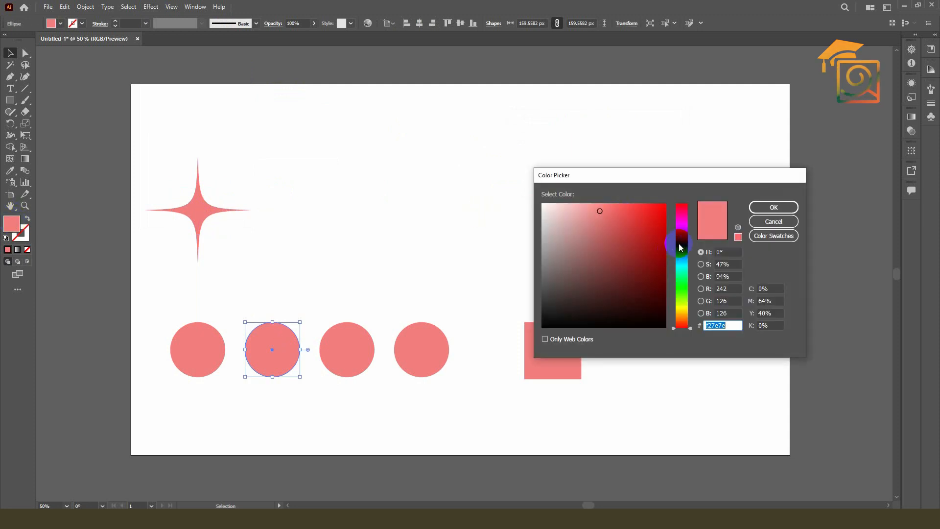
click(682, 240)
click(772, 207)
drag(283, 351, 300, 211)
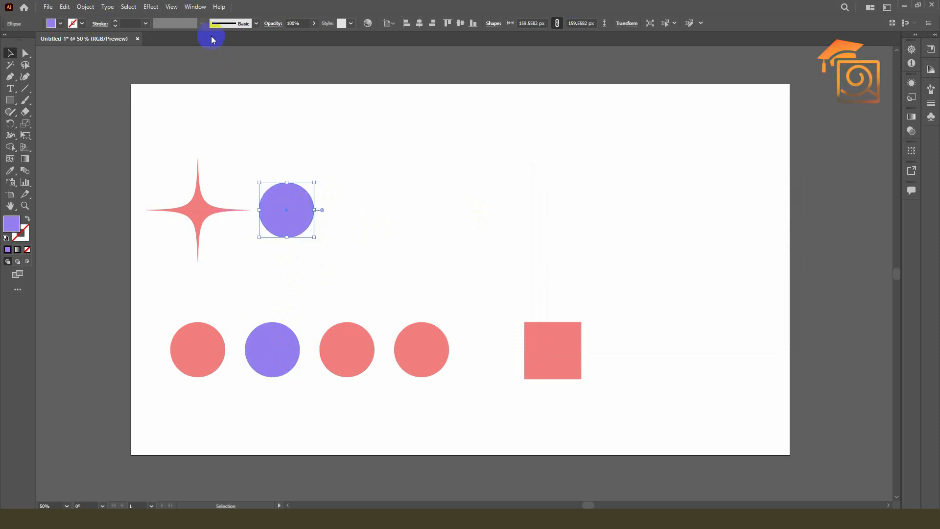
Apply Pucker & Bloat to the upper purple circle, bloating it until its four petals meet at the centre.
click(151, 6)
mouse_move(180, 86)
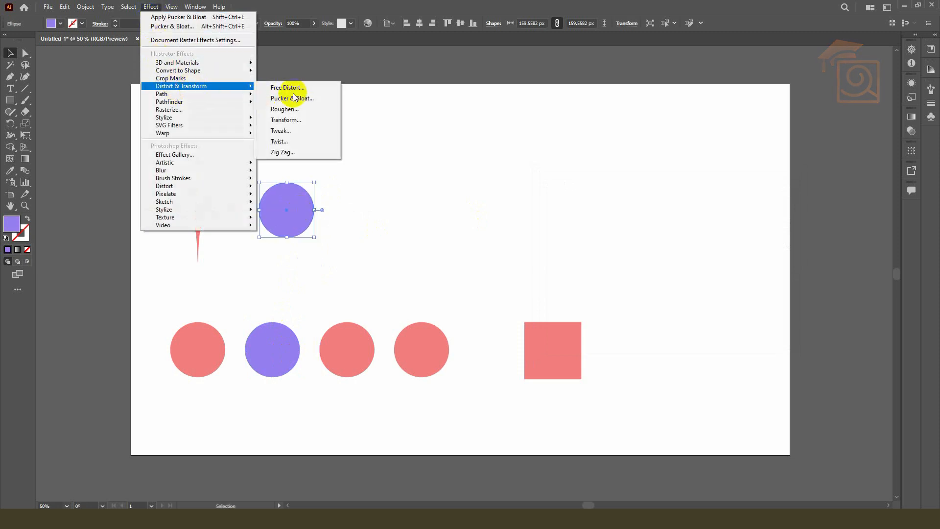
click(304, 100)
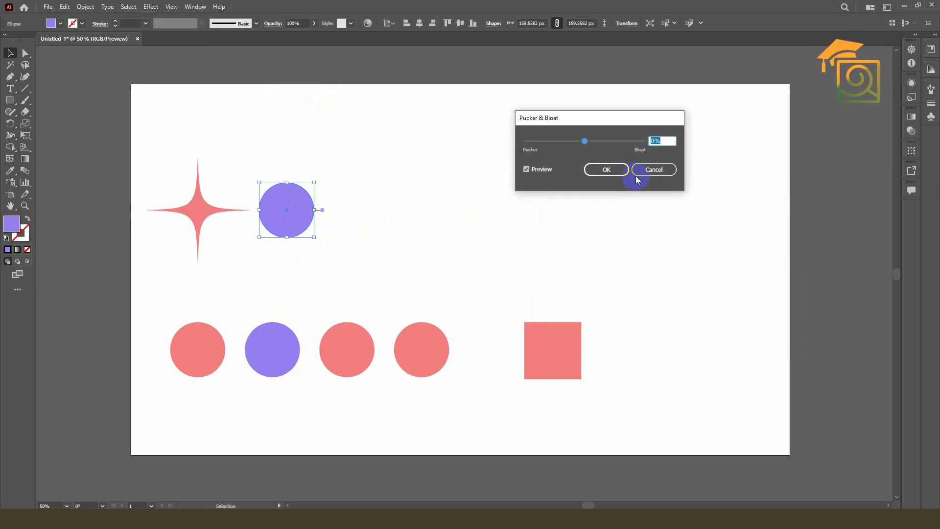
click(637, 177)
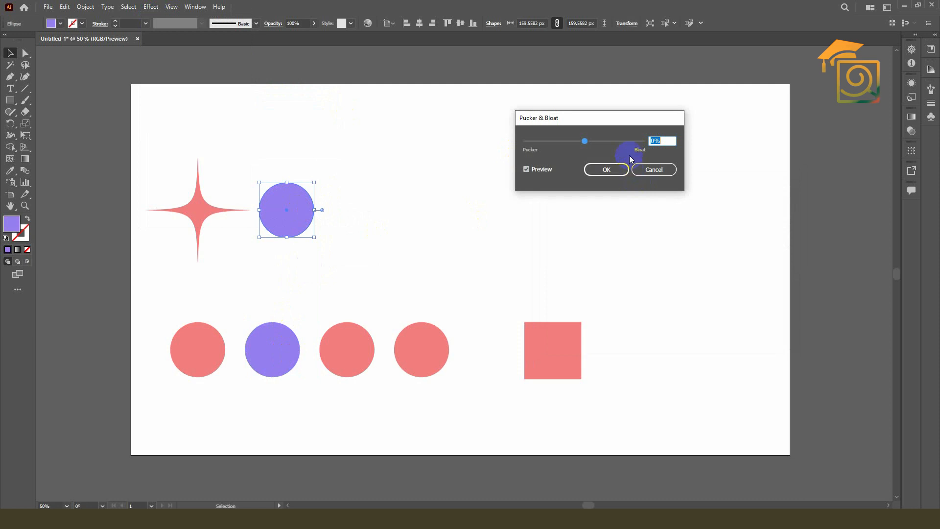
drag(587, 140, 606, 143)
double_click(659, 140)
key(Up)
key(Up)
key(Up)
key(Up)
key(Up)
key(Up)
key(Up)
key(Up)
key(Up)
key(Up)
key(Up)
key(Up)
key(Up)
key(Up)
key(Up)
key(Up)
key(Up)
key(Up)
key(Up)
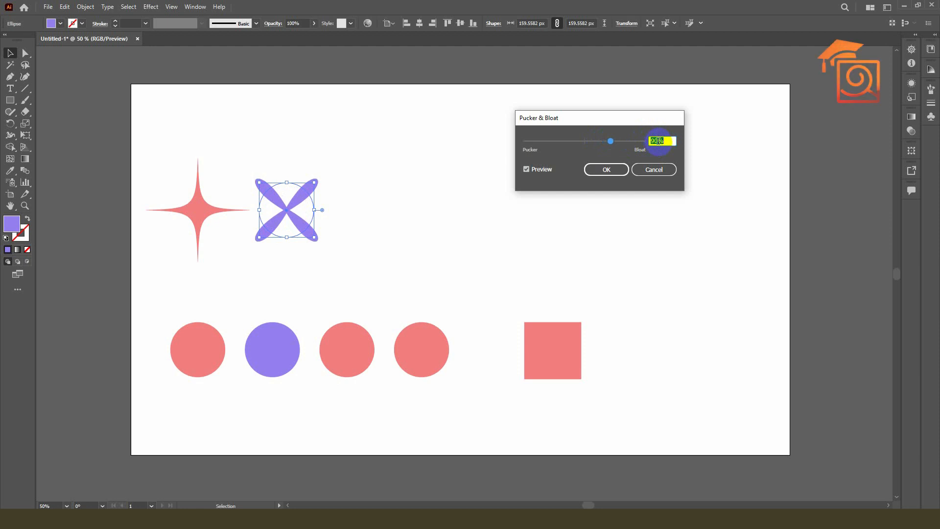
click(606, 171)
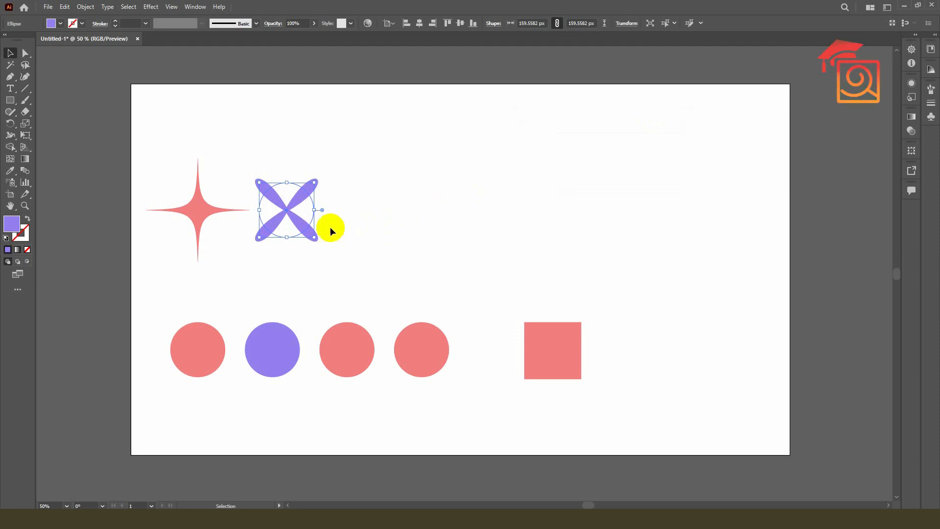
click(411, 245)
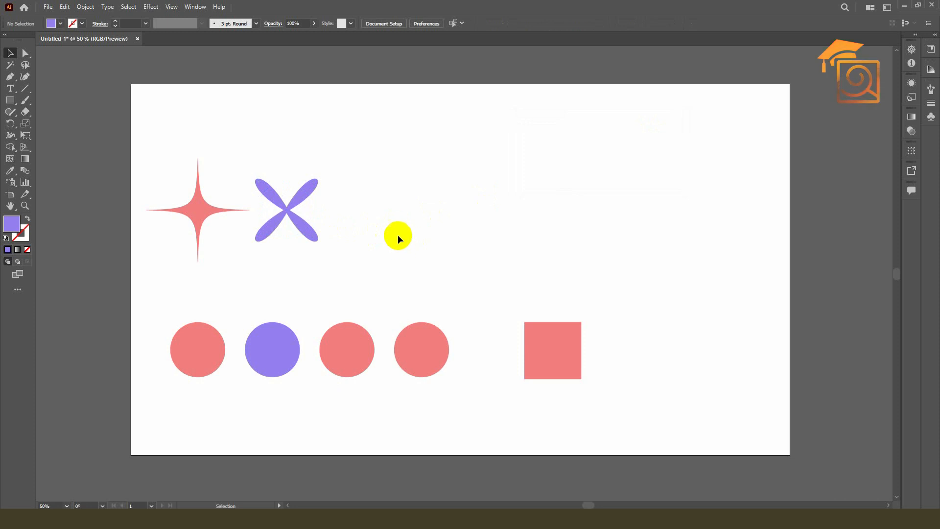
Copy the third circle to the right of the purple petal shape and fill the copy with 7fefd9.
drag(353, 348, 380, 214)
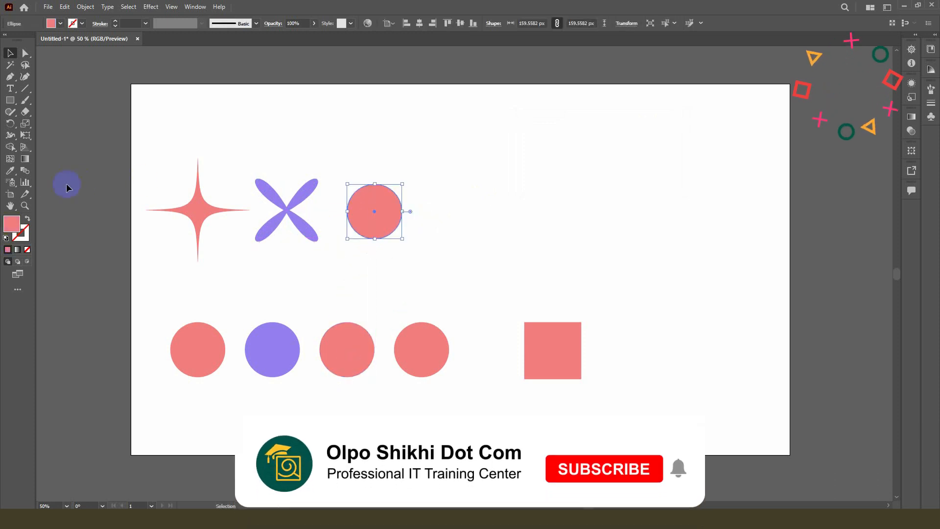
double_click(11, 224)
click(687, 273)
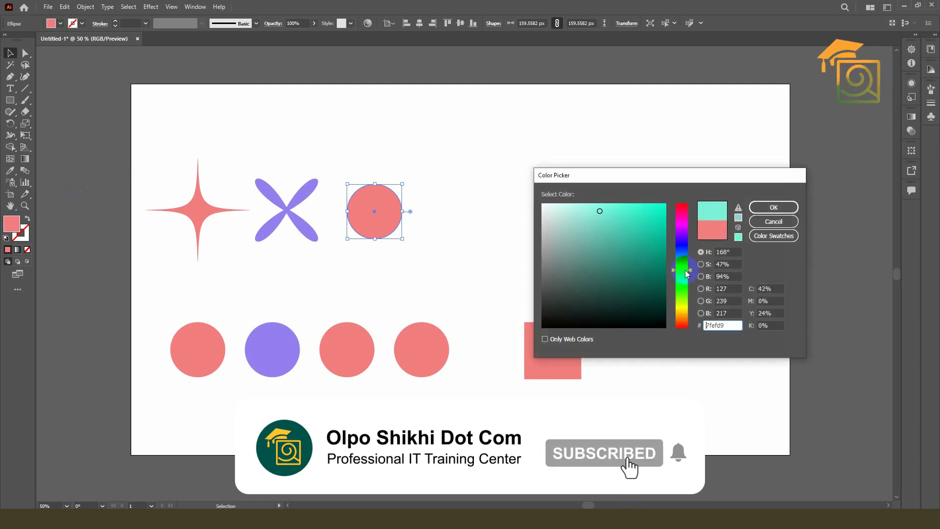
click(774, 207)
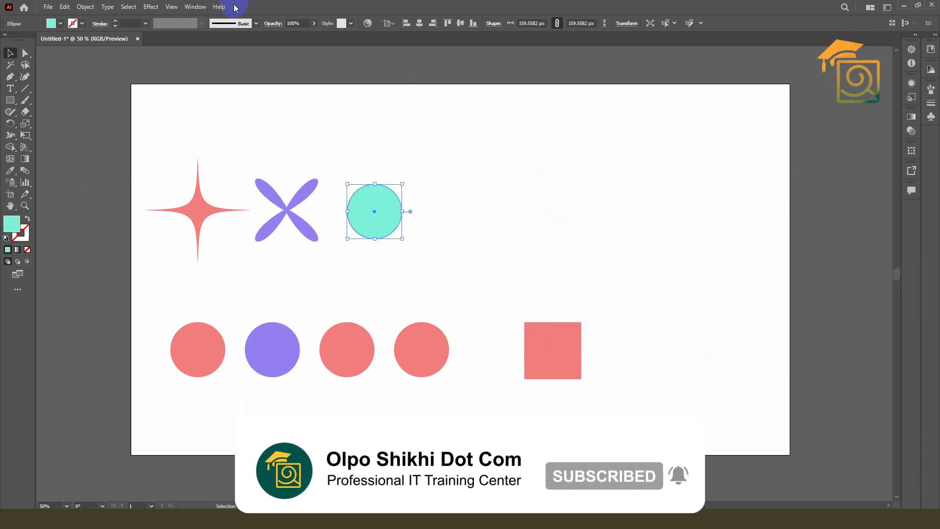
Apply Pucker & Bloat to the upper turquoise circle, puckering it into a broad four-pointed star with concave sides.
click(151, 6)
mouse_move(186, 90)
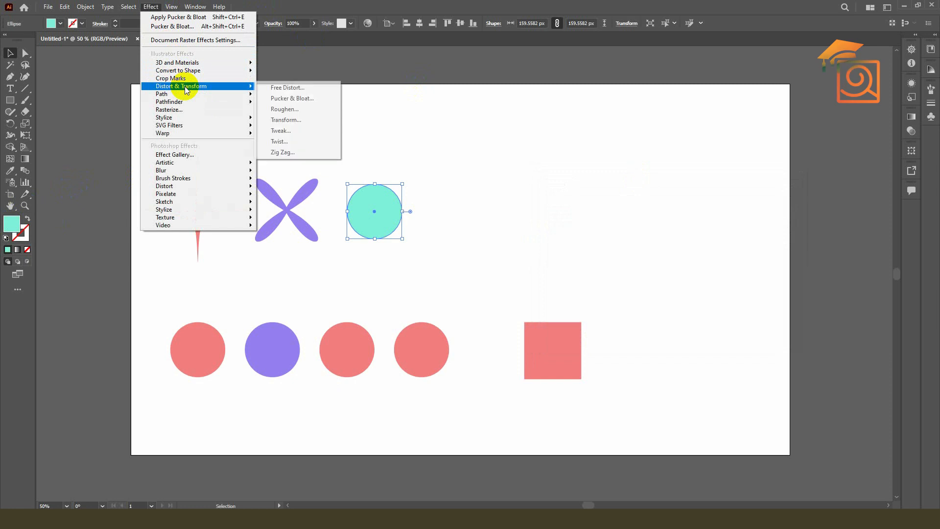
click(294, 97)
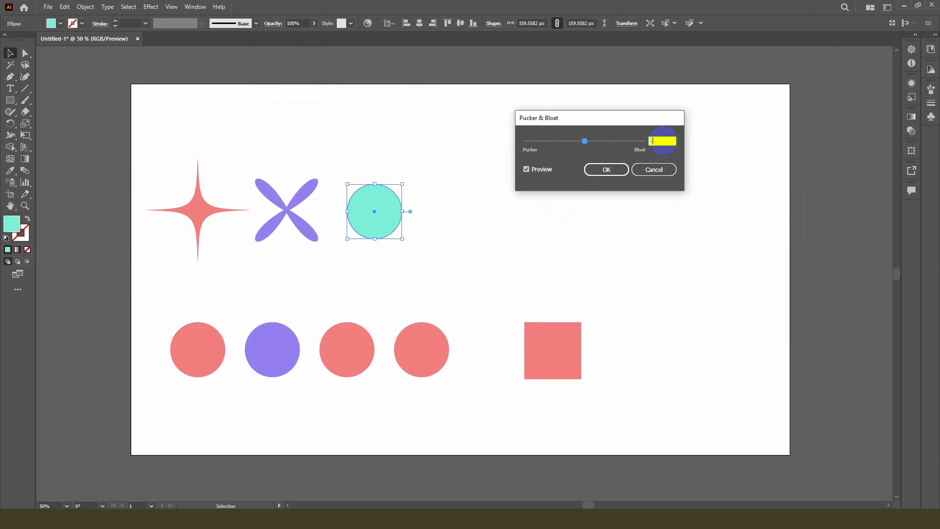
click(527, 169)
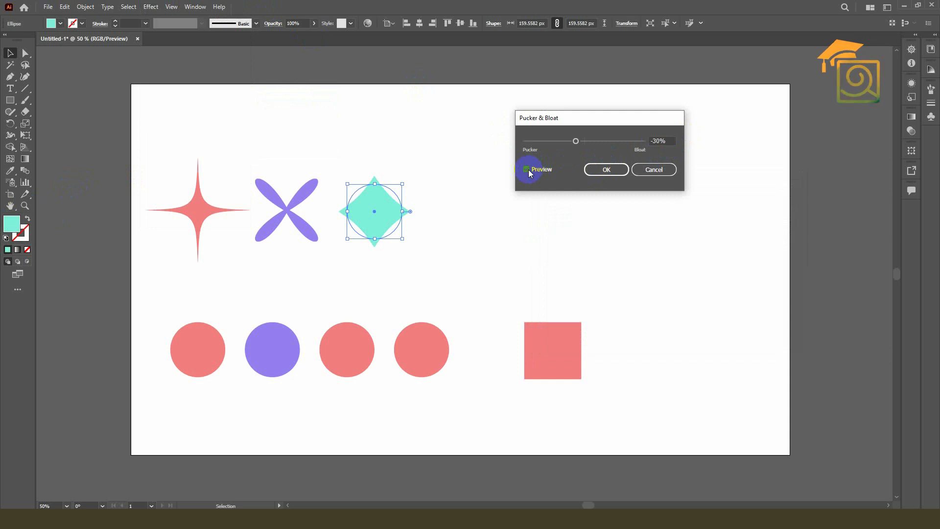
double_click(662, 141)
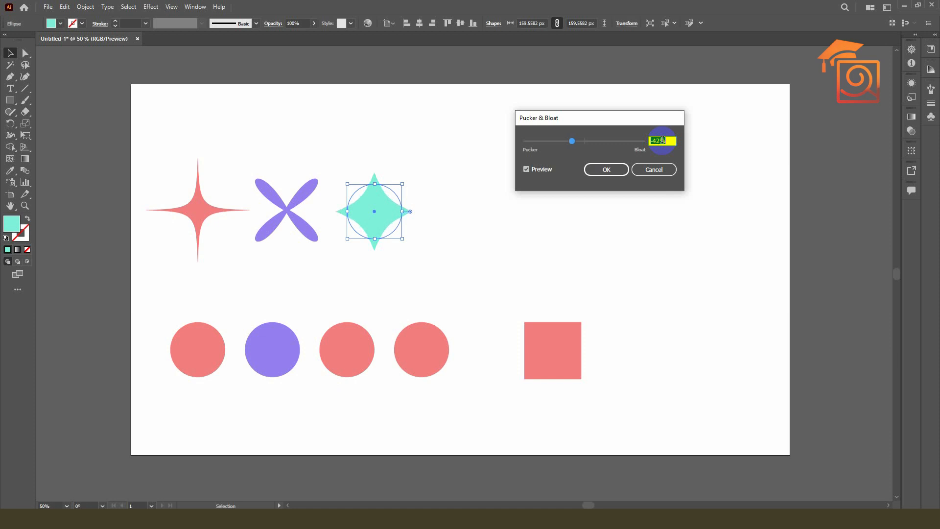
click(606, 169)
click(478, 228)
Recolour the third circle in the lower row by sampling the turquoise star's fill with the Eyedropper.
click(345, 346)
key(i)
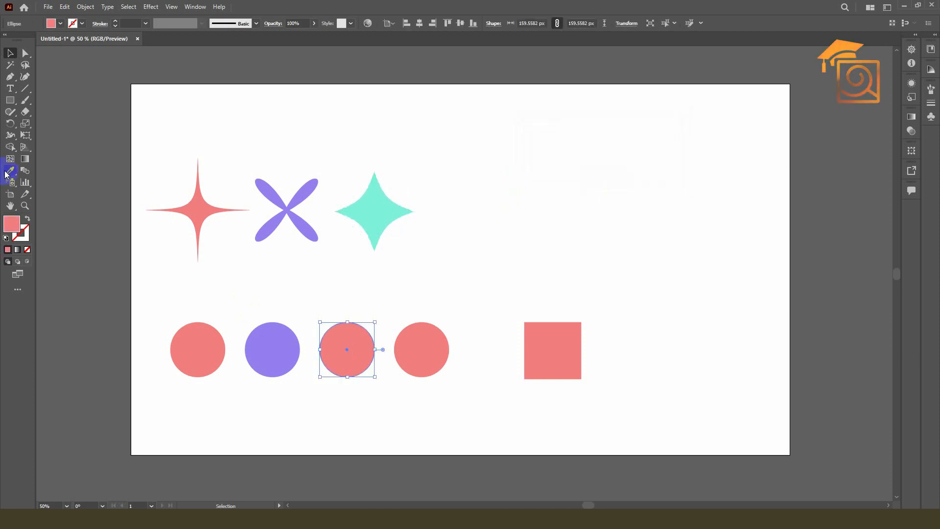
click(382, 216)
click(9, 55)
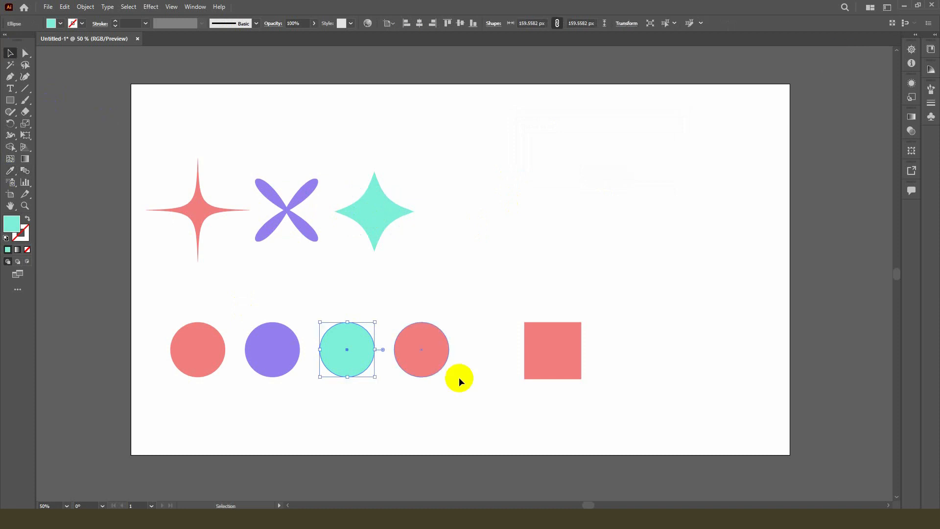
Shift the fourth circle in the lower row slightly to the right and fill it with light green.
drag(439, 356, 460, 357)
double_click(11, 225)
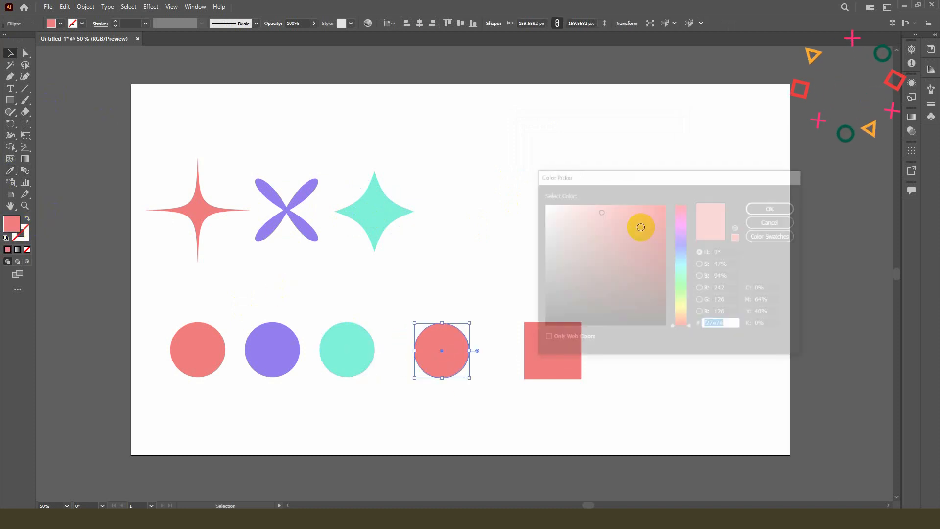
click(679, 288)
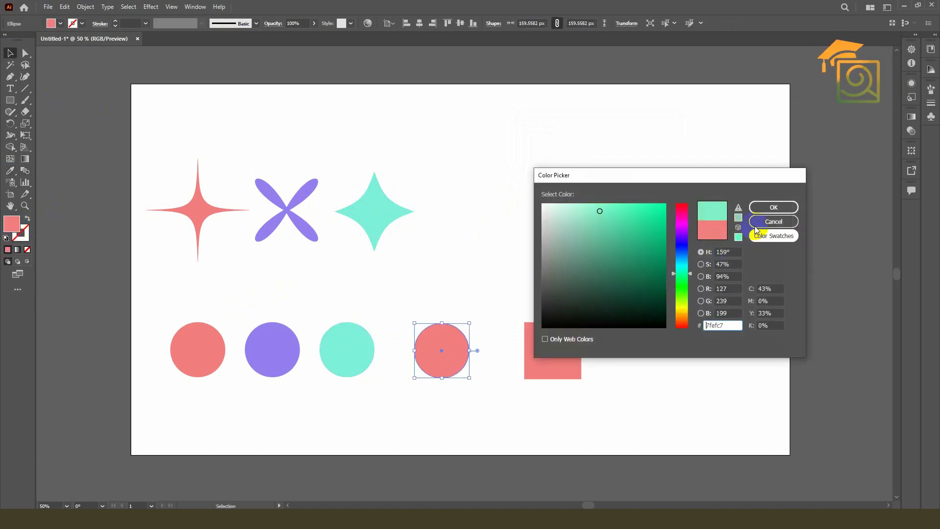
click(765, 243)
click(773, 207)
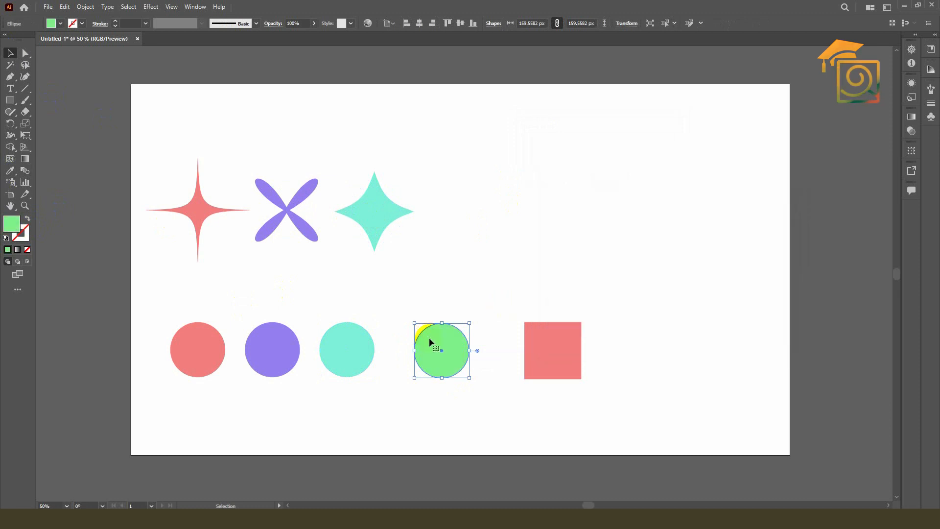
Copy the green circle beside the turquoise star and apply Pucker & Bloat of about 44% to the copy.
alt+drag(439, 347, 464, 209)
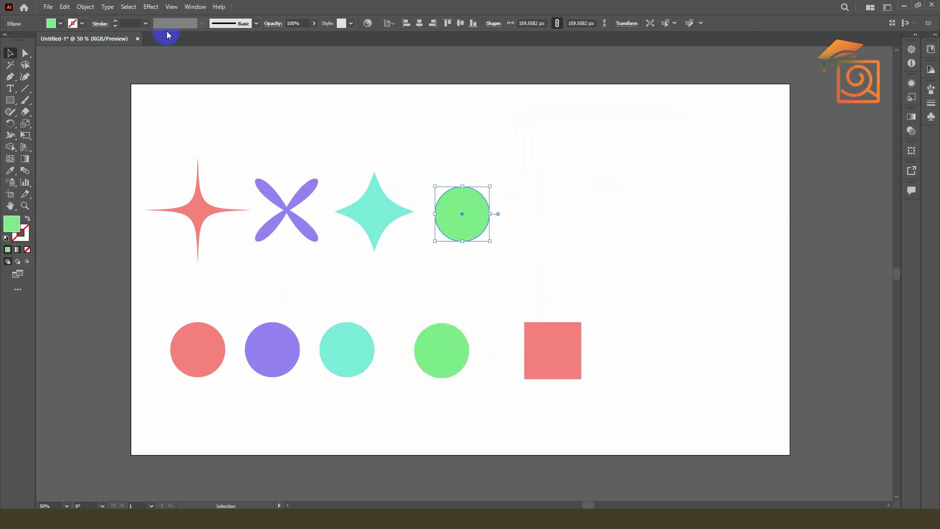
click(150, 7)
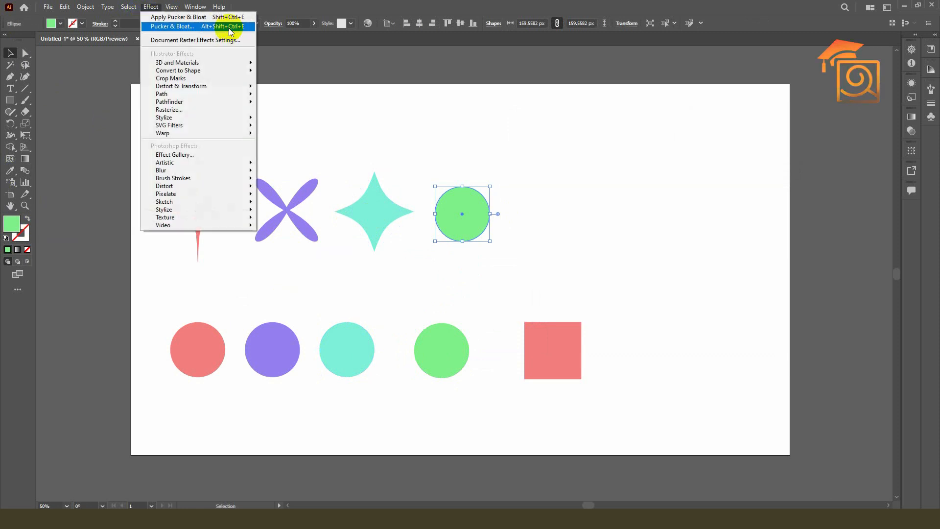
mouse_move(206, 88)
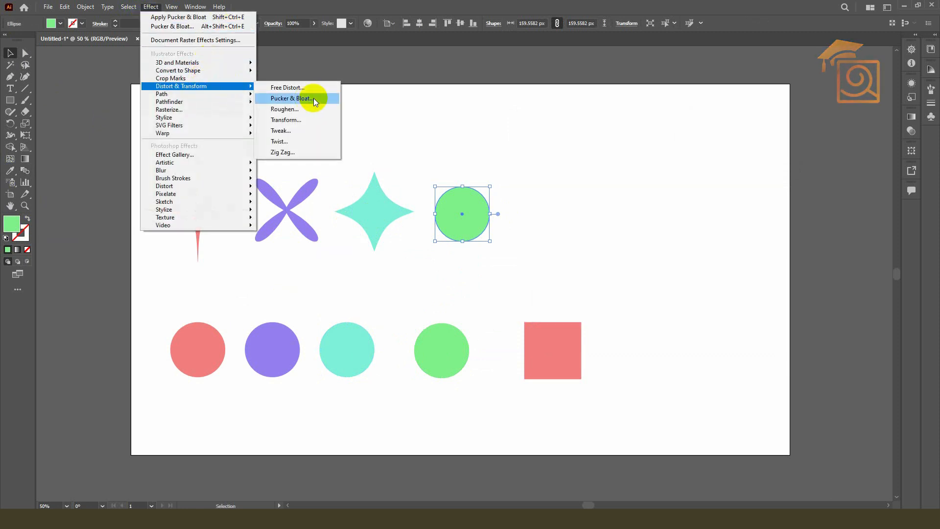
click(314, 98)
drag(598, 140, 598, 141)
click(663, 141)
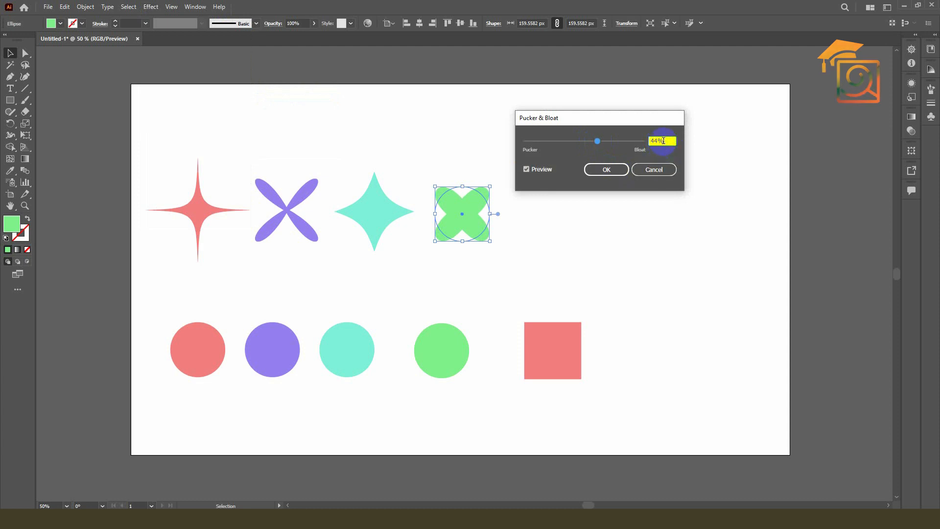
click(606, 170)
click(565, 310)
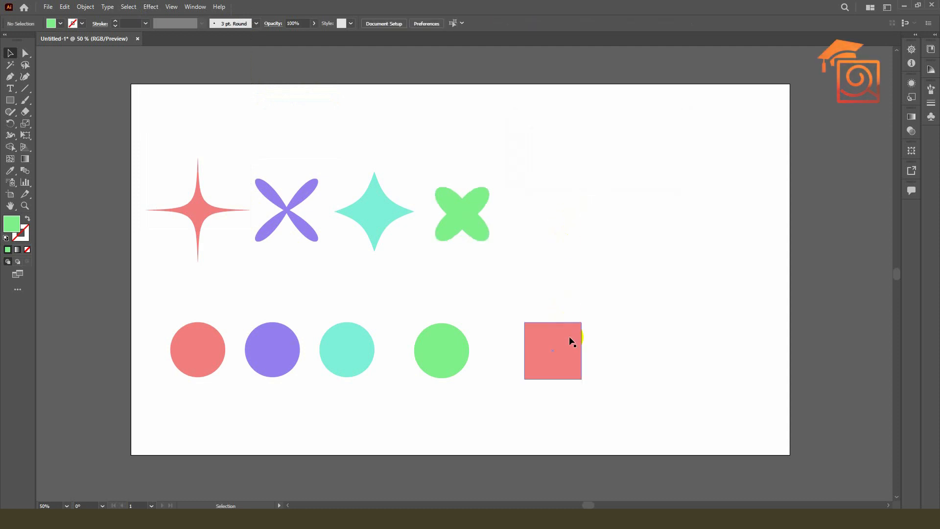
Fill the square with light yellow efdc7f and place a copy of it beside the green petal shape.
drag(240, 168, 492, 244)
click(596, 242)
click(565, 361)
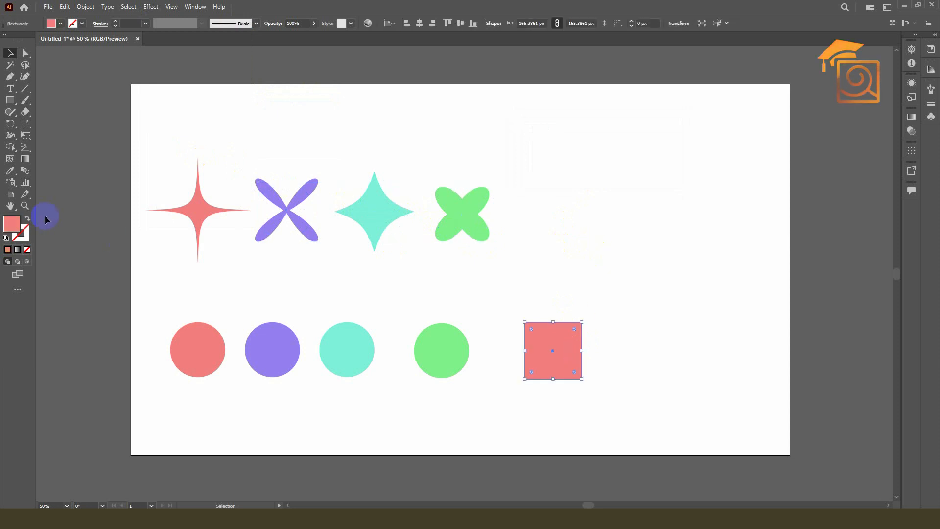
double_click(13, 225)
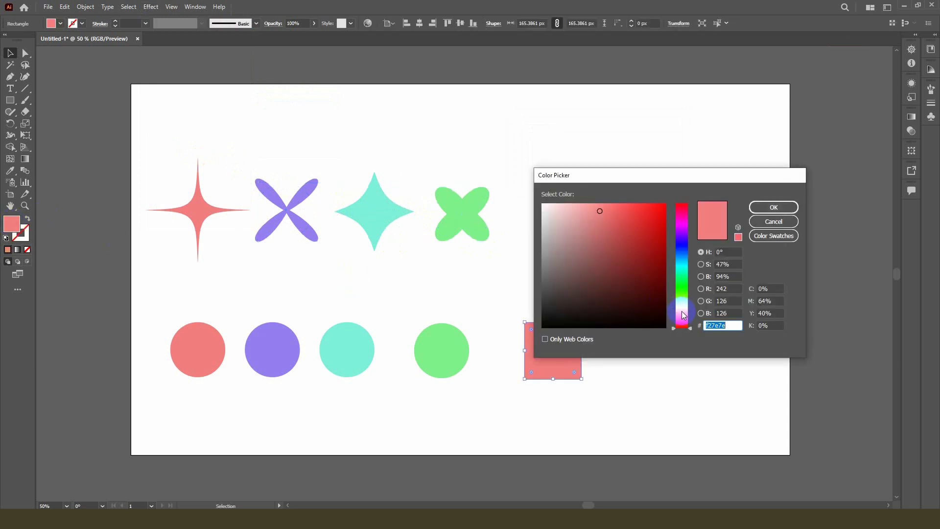
click(684, 315)
click(773, 207)
drag(578, 330, 575, 195)
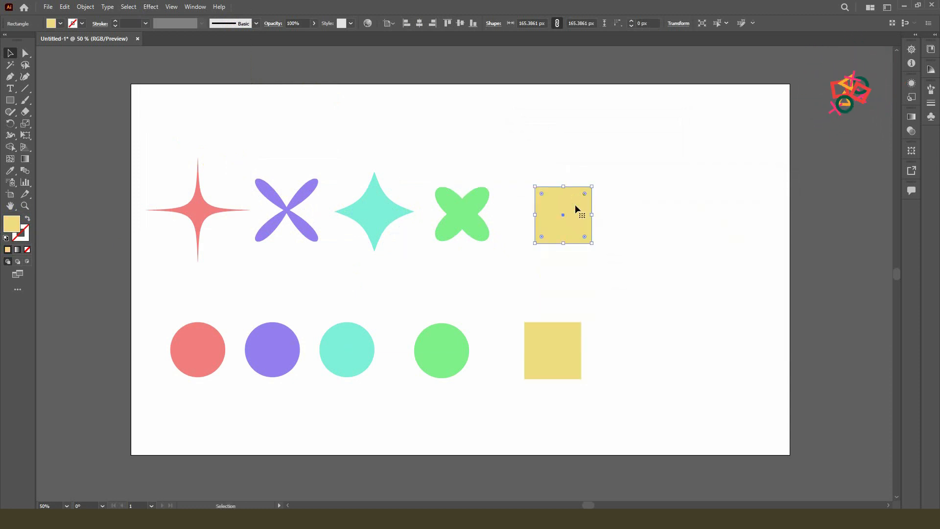
Apply Pucker & Bloat at 75% to the upper yellow square, turning it into a four-petal flower.
click(151, 8)
mouse_move(186, 86)
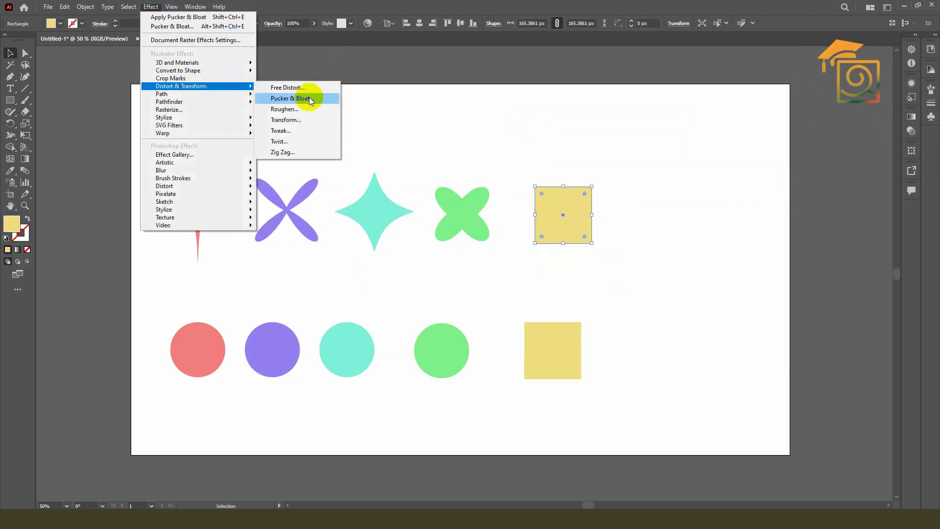
click(309, 98)
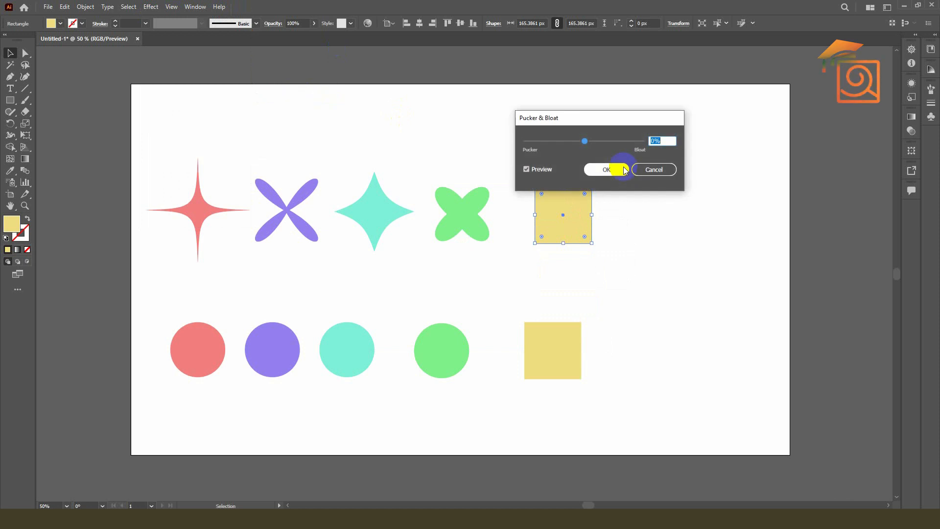
drag(621, 118, 739, 116)
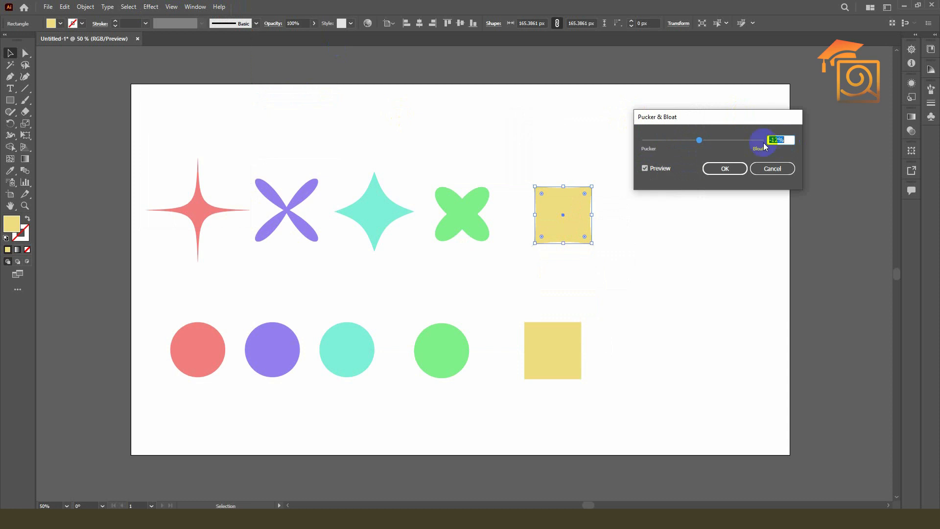
drag(690, 137, 725, 139)
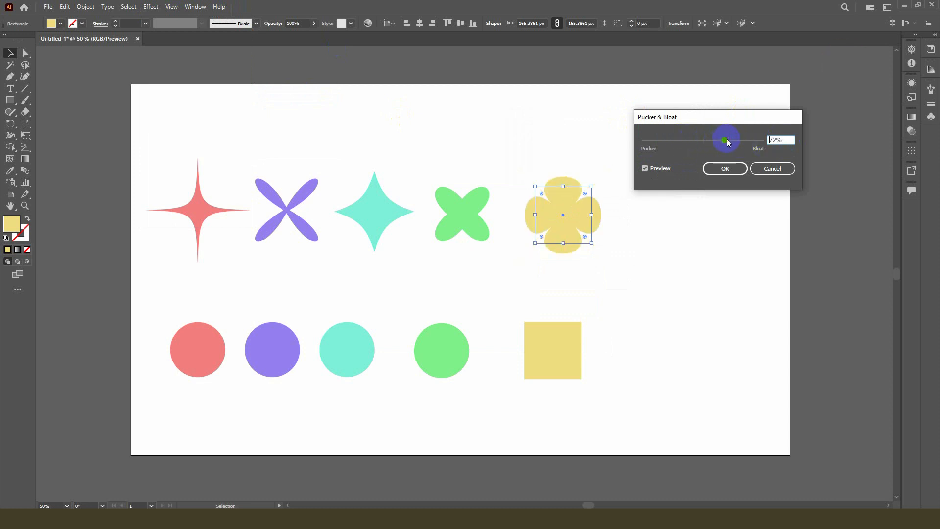
click(779, 140)
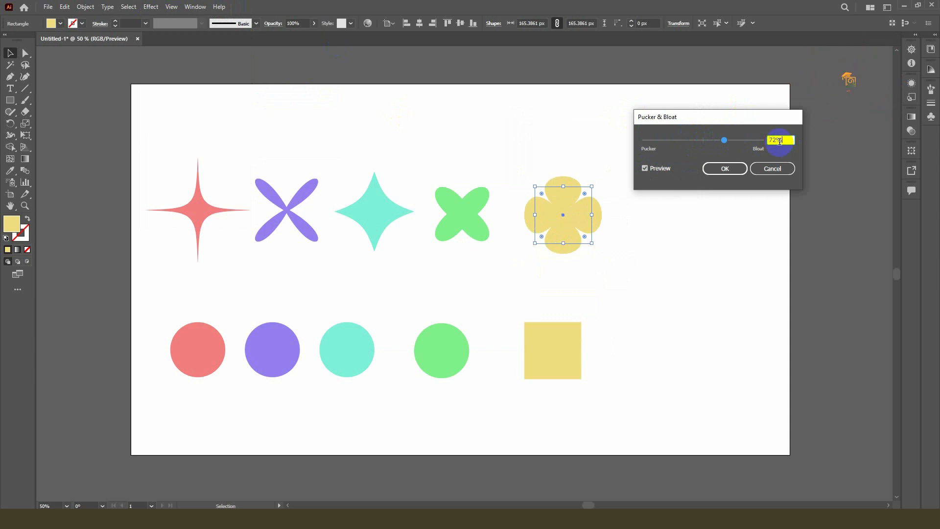
click(728, 168)
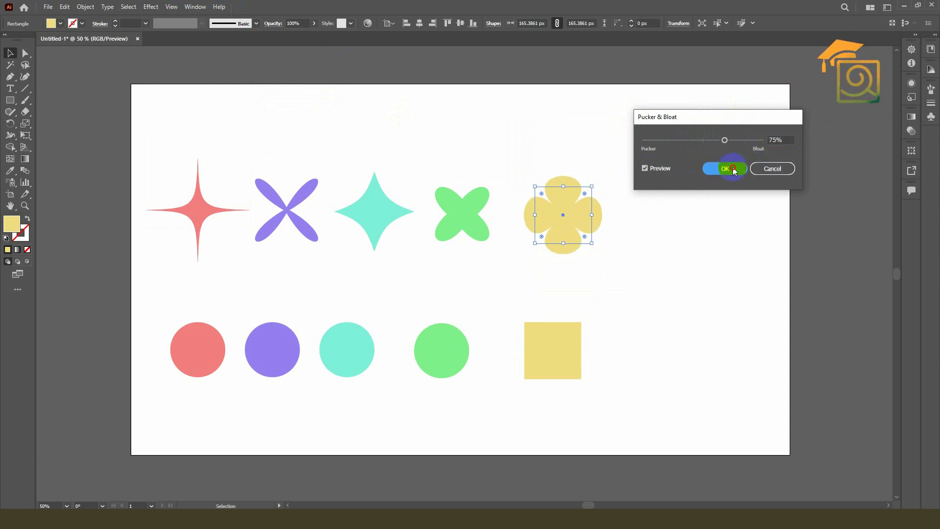
Shift the yellow flower slightly left, closer to the green petal shape.
click(563, 212)
drag(563, 212, 551, 215)
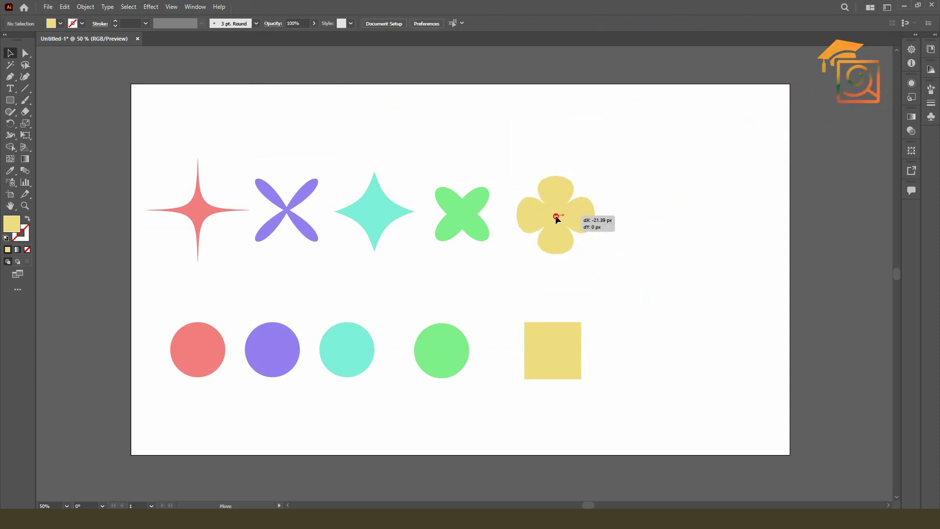
click(638, 249)
Draw a hexagon about 260 px wide to the right of the yellow flower and fill it with deep purple.
scroll(641, 256, down, 1)
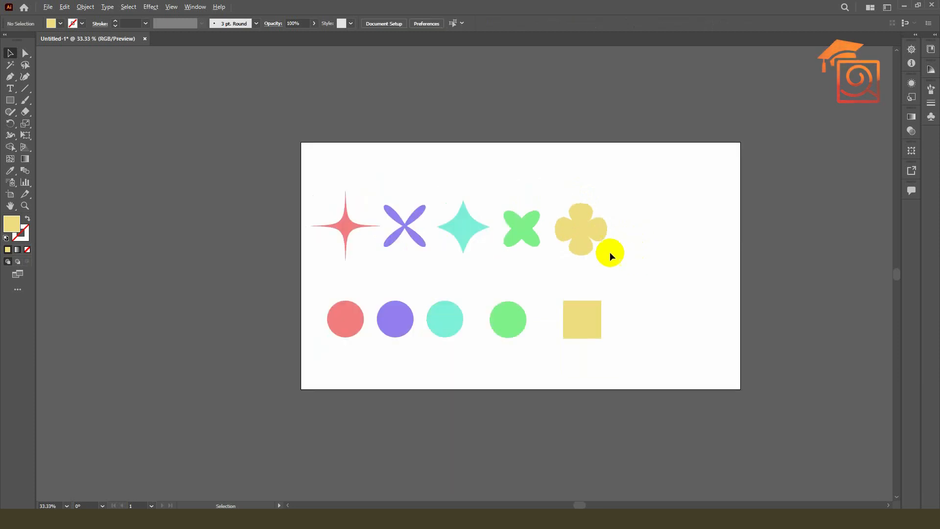
click(13, 105)
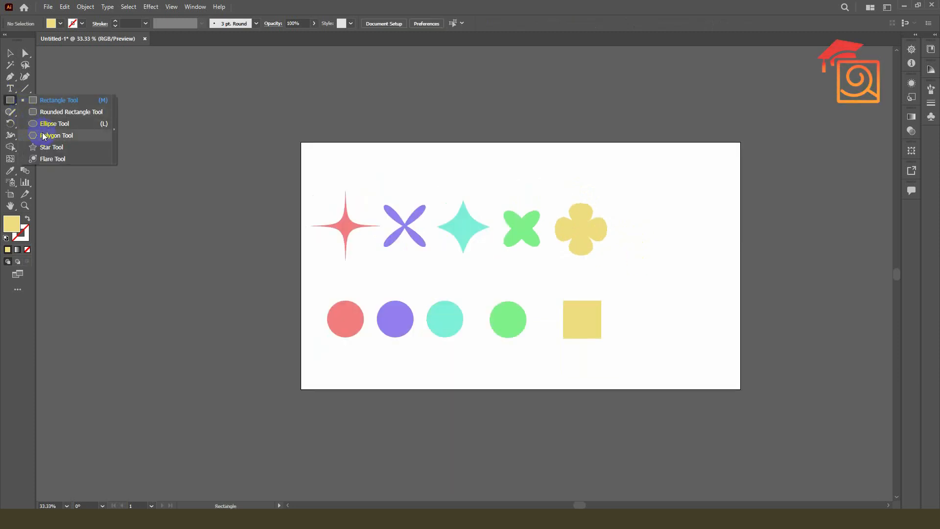
click(43, 132)
drag(680, 198, 701, 217)
double_click(12, 223)
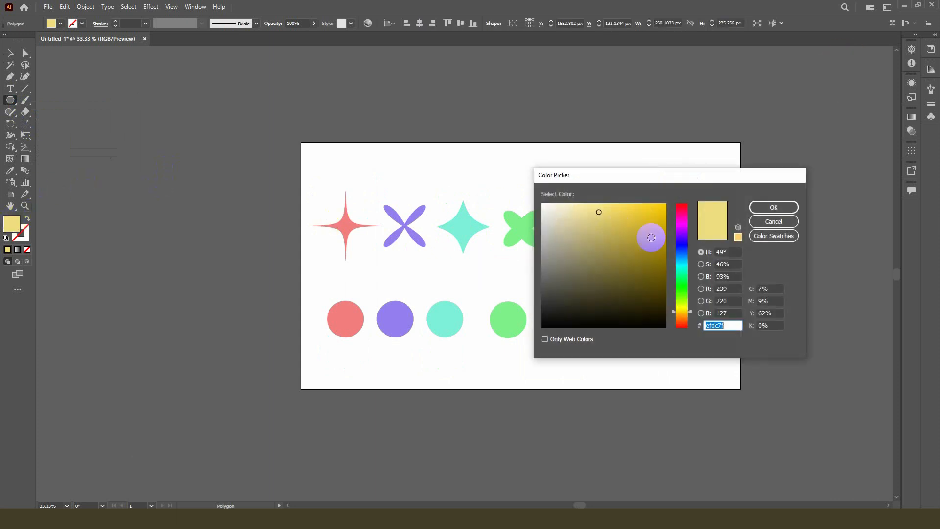
drag(681, 263, 684, 237)
click(643, 238)
click(756, 204)
Apply Pucker & Bloat at 89% to the purple hexagon, bloating it into a six-petal flower.
click(150, 7)
mouse_move(169, 86)
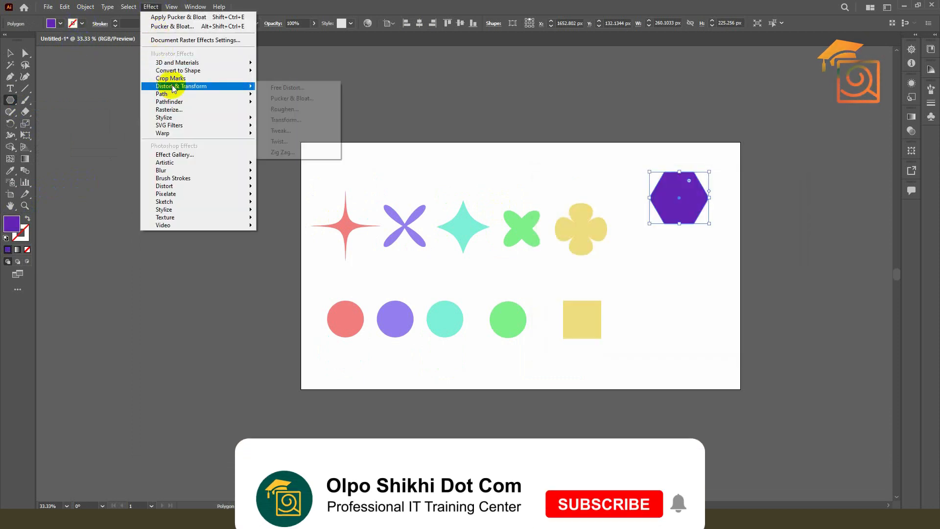
click(293, 99)
drag(757, 120, 801, 132)
click(797, 160)
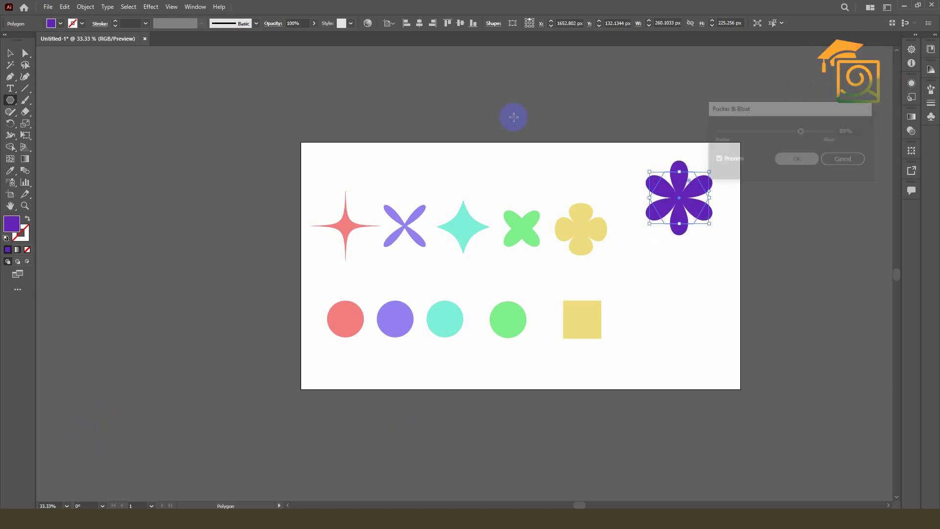
Move the purple flower down and left, between the two rows just right of the yellow shapes.
key(v)
click(730, 169)
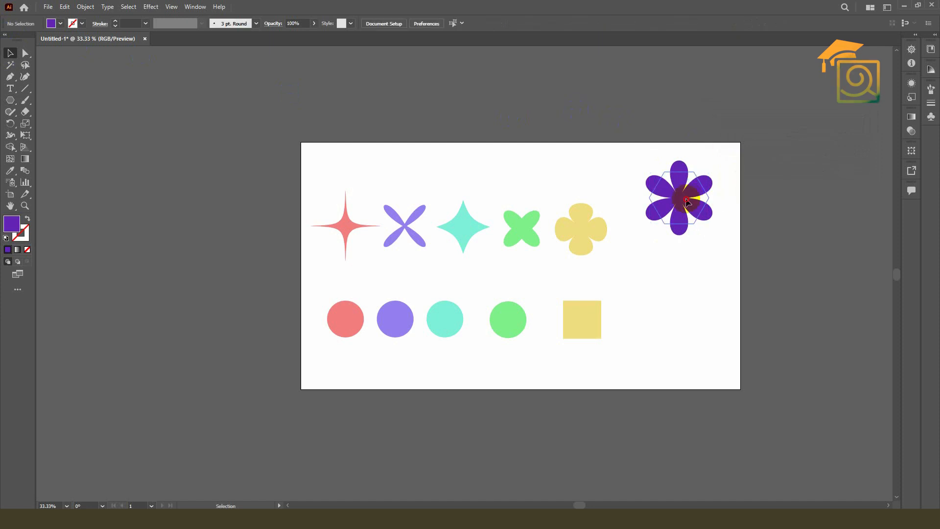
drag(687, 200, 673, 222)
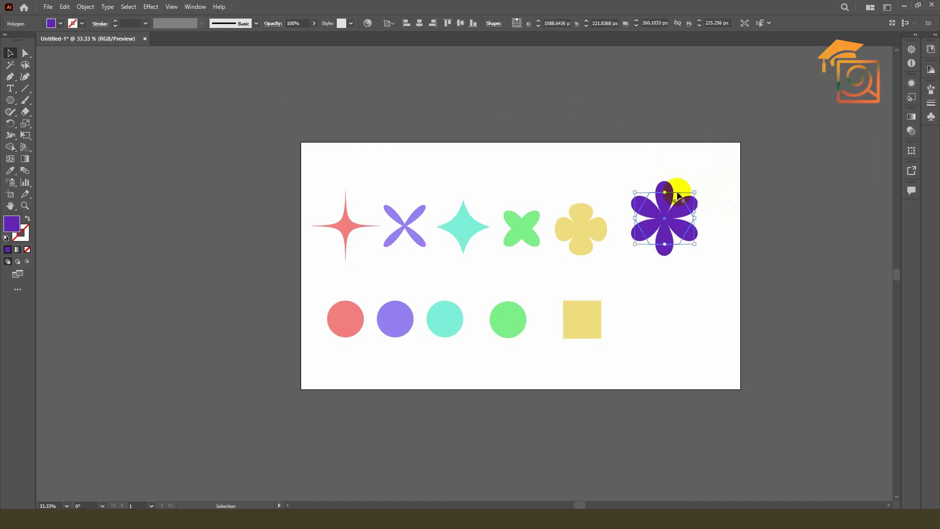
scroll(618, 168, down, 1)
drag(644, 208, 645, 244)
click(680, 167)
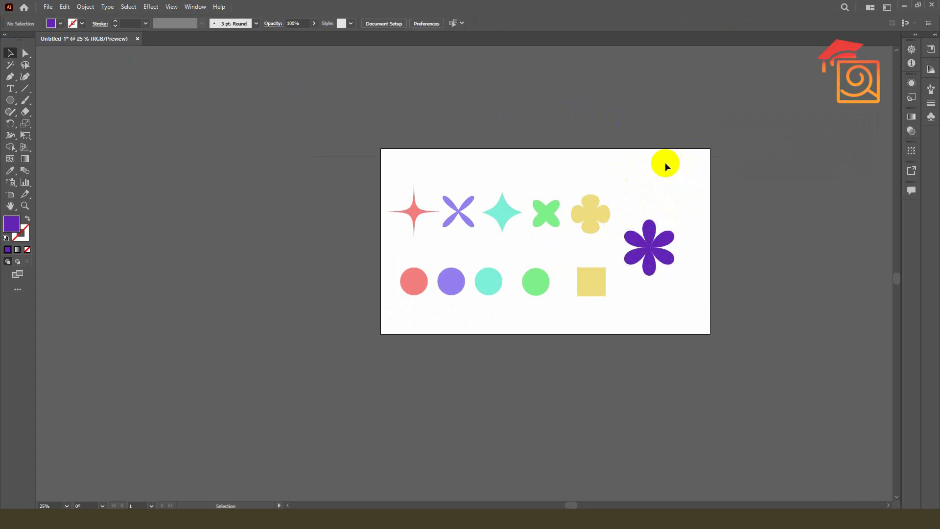
Move all the shapes together upward, off the artboard, so that the artboard is empty.
drag(383, 158, 691, 321)
drag(532, 227, 675, 91)
click(56, 93)
Draw a 1920 by 1080 px purple rectangle covering the whole artboard.
click(14, 101)
click(46, 98)
drag(381, 148, 711, 333)
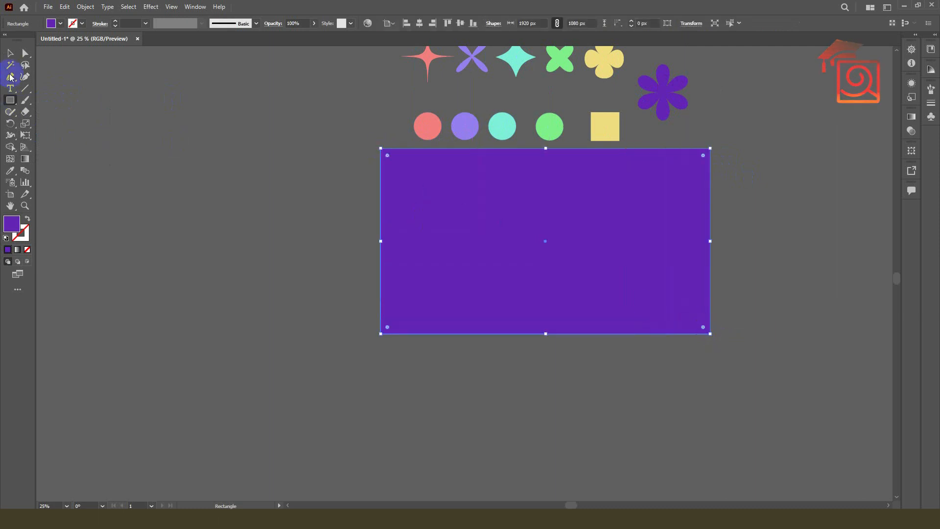
Start splitting the purple rectangle into a grid with the preview on, and set 10 rows.
click(10, 54)
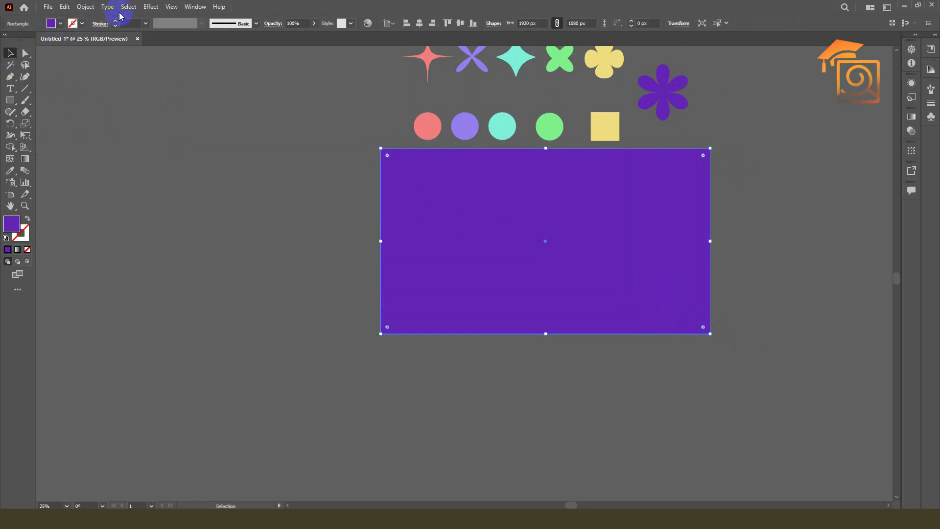
click(84, 8)
mouse_move(105, 240)
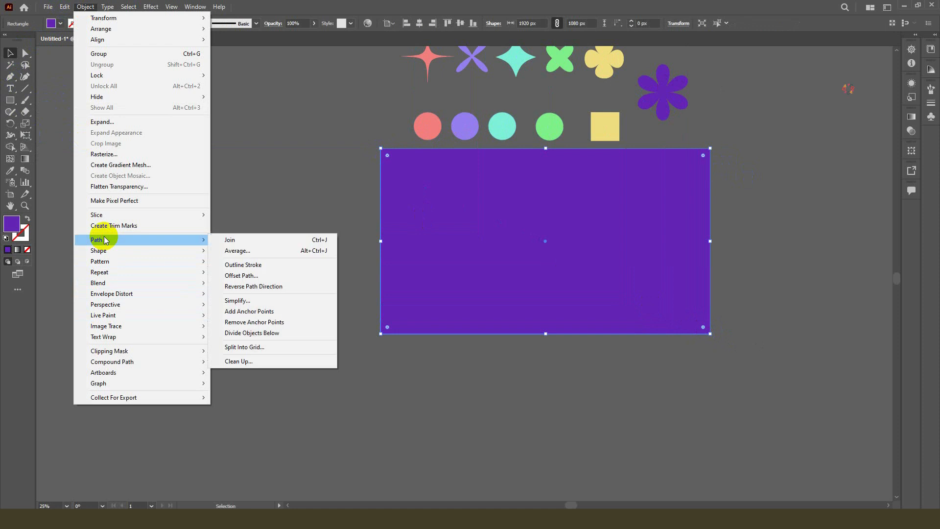
click(250, 350)
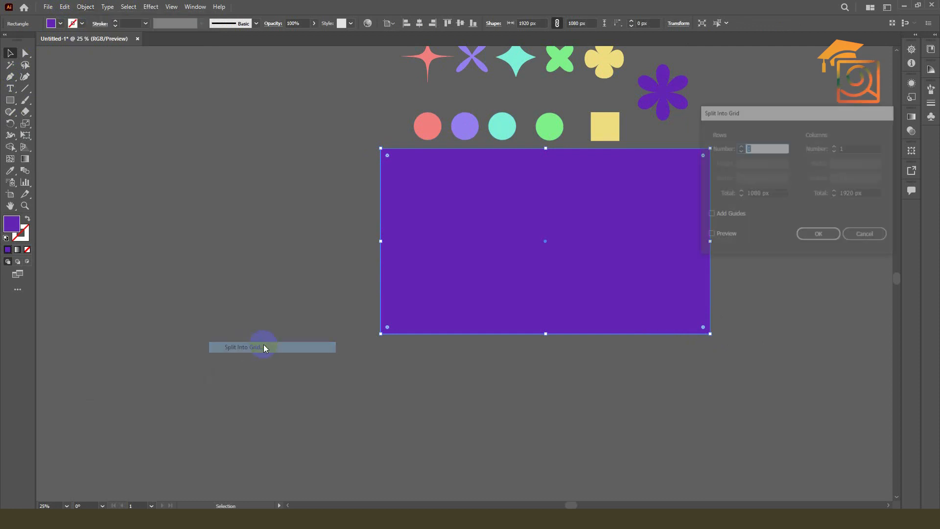
click(728, 235)
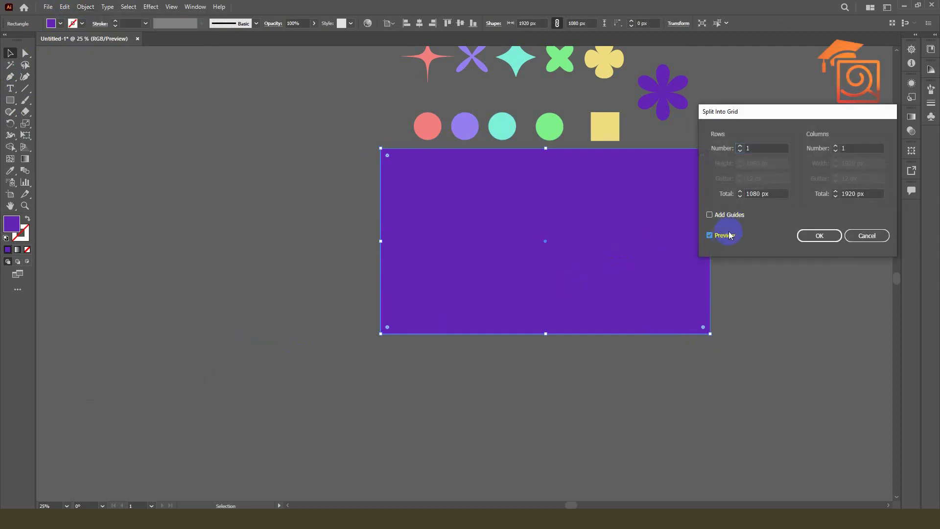
click(760, 149)
scroll(760, 149, up, 4)
scroll(761, 149, up, 4)
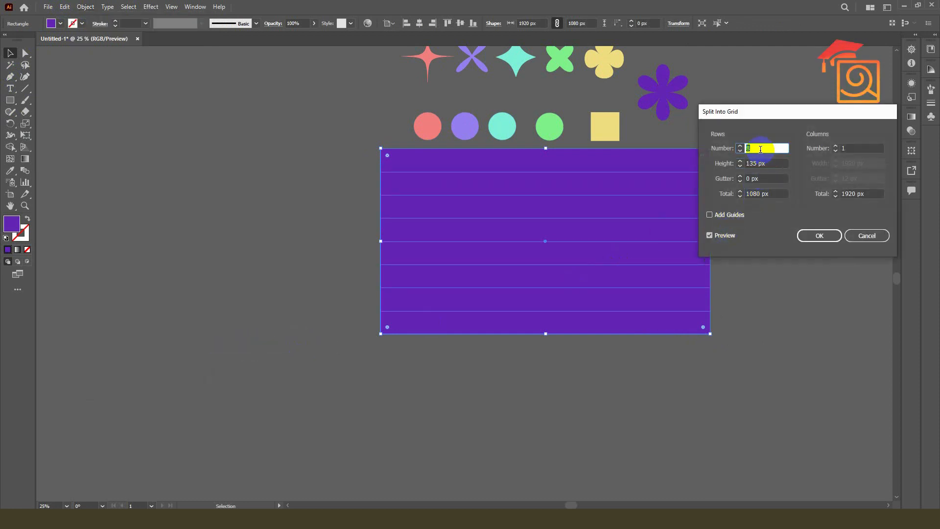
scroll(761, 149, up, 1)
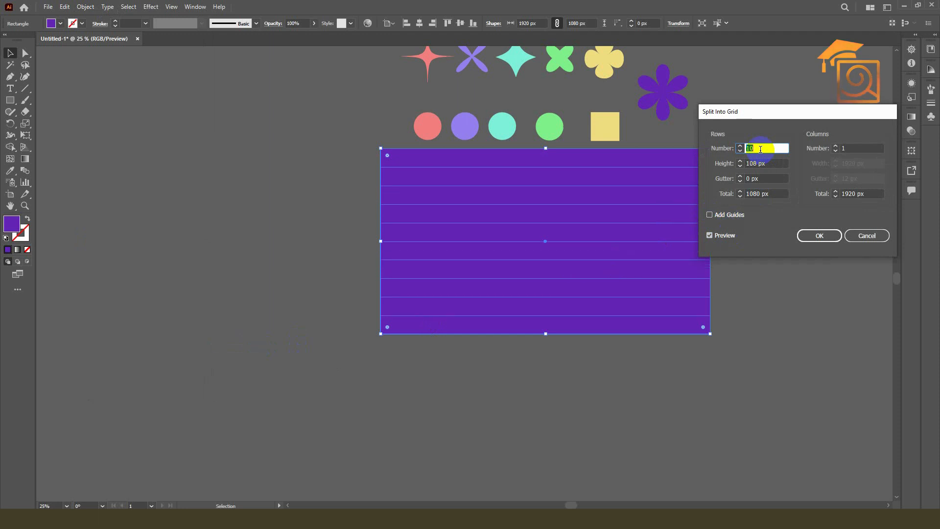
Set the grid to 10 columns and apply the split to the rectangle.
click(848, 147)
scroll(849, 148, up, 4)
scroll(849, 148, up, 5)
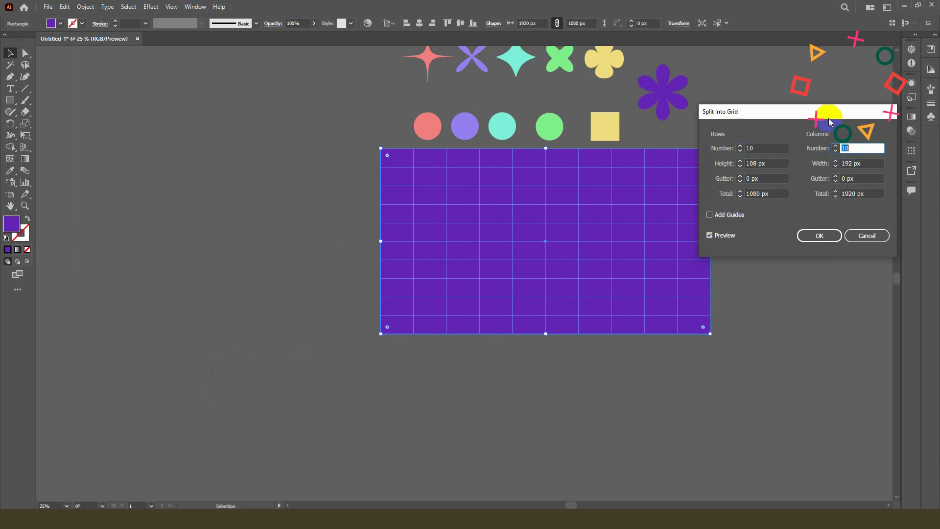
drag(821, 112, 836, 114)
click(833, 238)
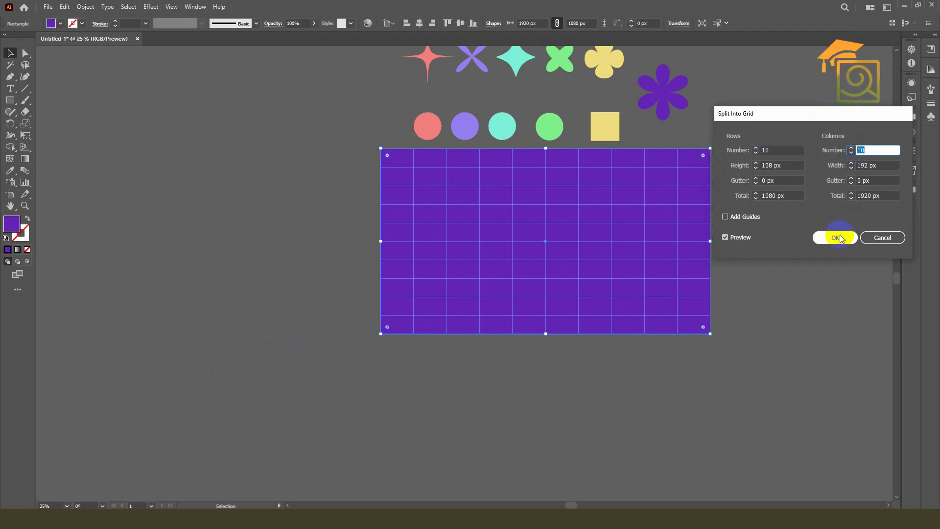
Swap fill and stroke so the grid cells have only a purple outline, and set the stroke weight to 2 pt.
click(28, 218)
scroll(656, 159, up, 2)
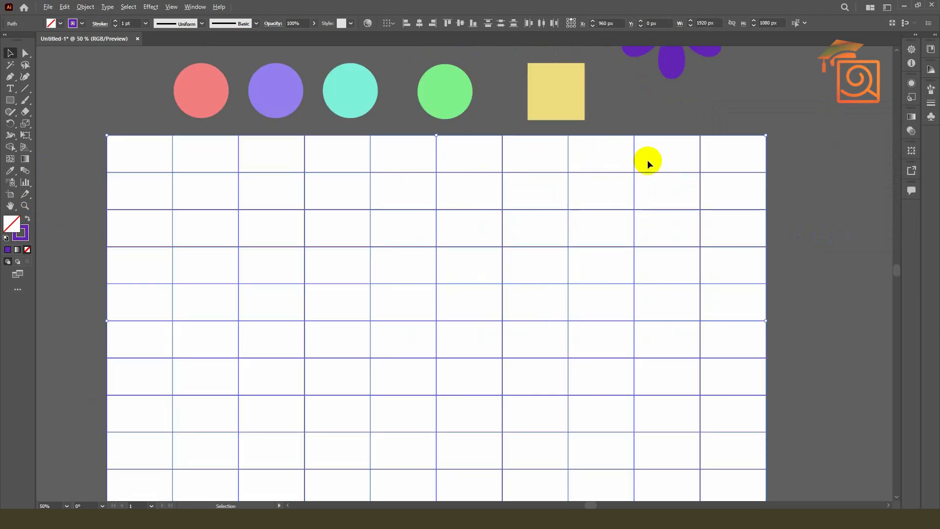
scroll(533, 186, down, 1)
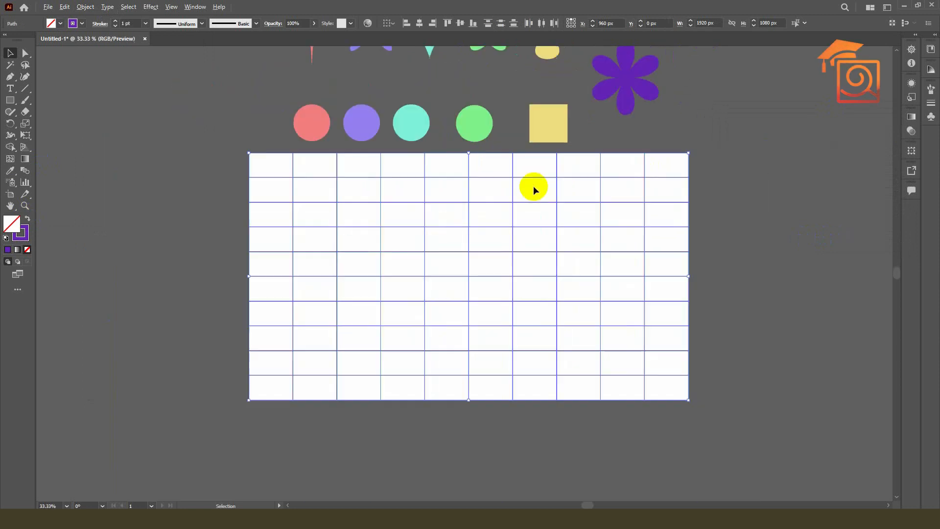
click(116, 21)
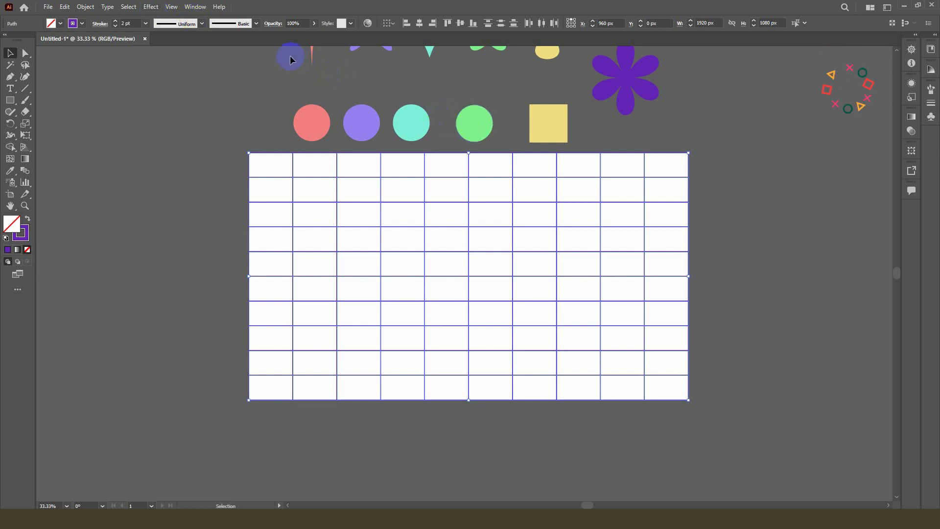
Apply the Pucker & Bloat effect to the whole grid, bloating the outlined cells into rounded interlocking shapes.
click(148, 7)
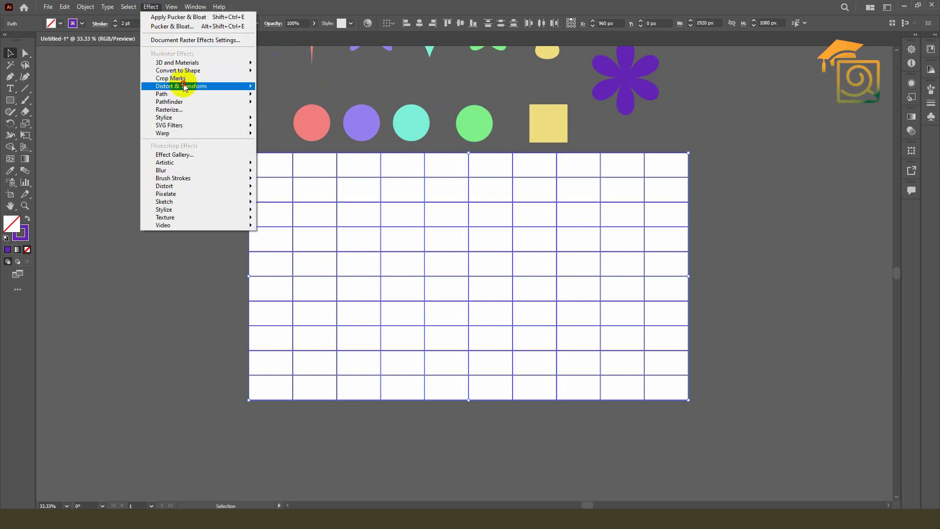
mouse_move(181, 86)
click(292, 97)
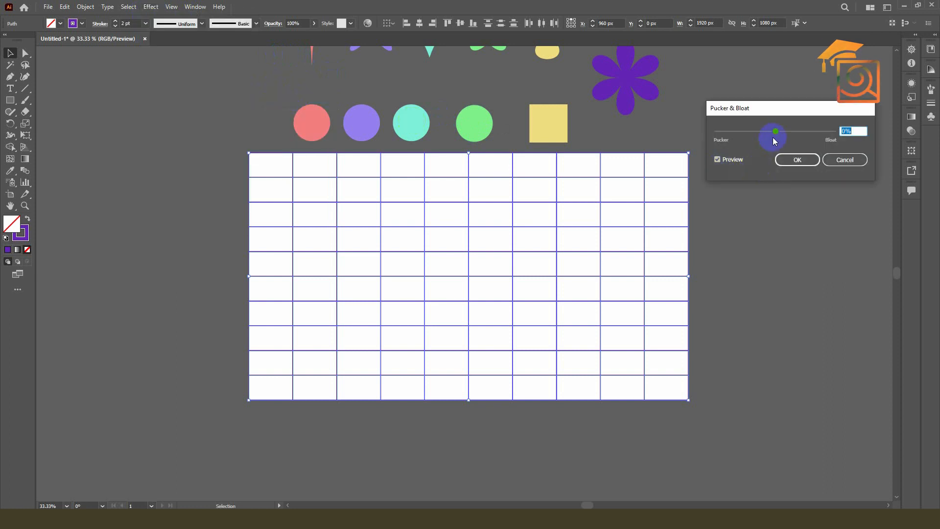
drag(775, 133, 761, 132)
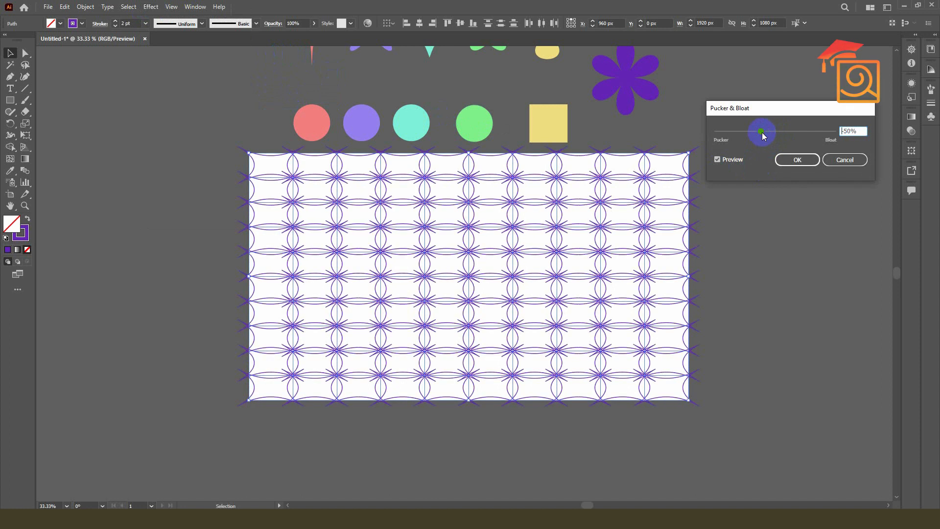
drag(762, 132, 795, 135)
click(797, 158)
Scale the grid pattern down proportionally about its centre to about 1766 by 994 px, then deselect it.
drag(689, 152, 671, 163)
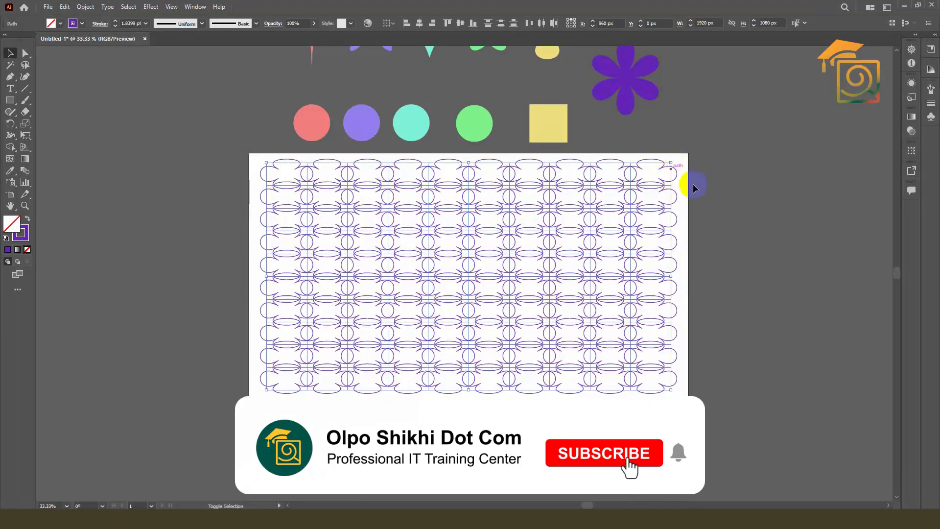
click(739, 198)
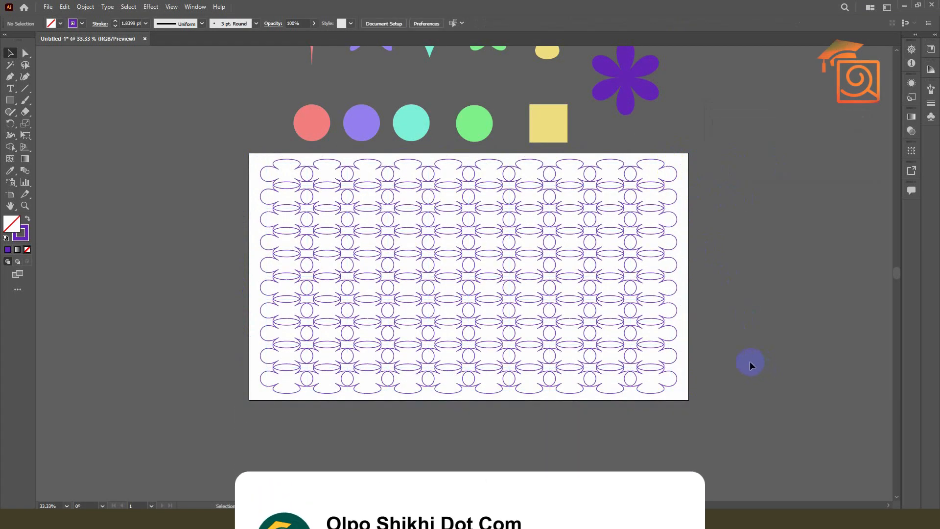
Select the whole pattern on the artboard and apply a second Pucker & Bloat effect with 65% bloat.
drag(252, 161, 739, 407)
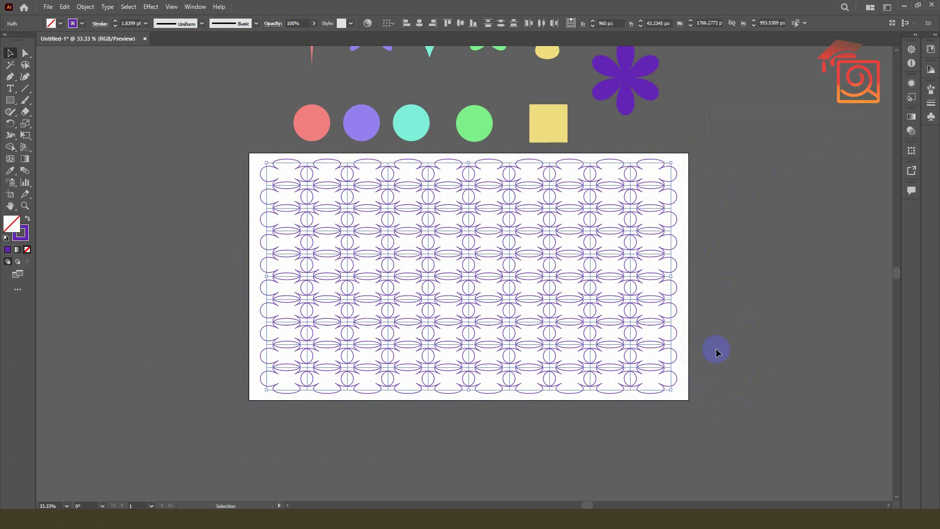
click(157, 8)
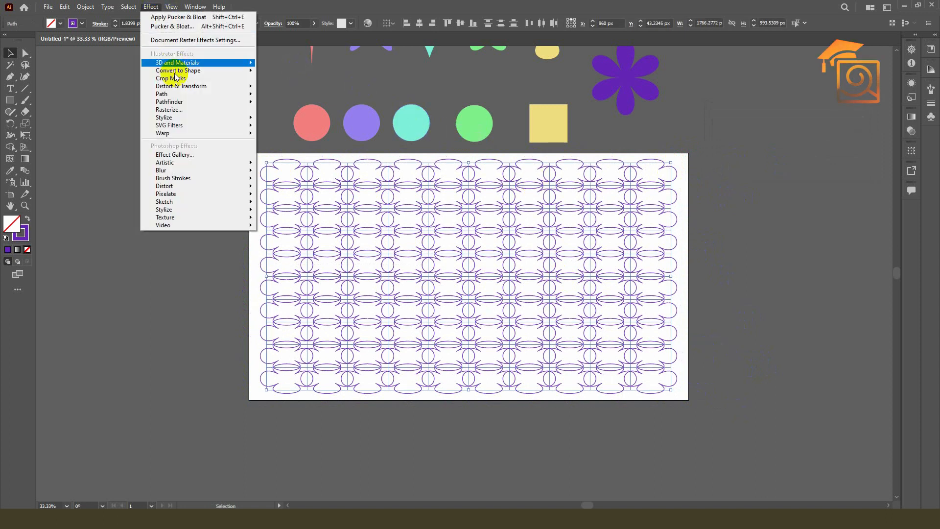
mouse_move(180, 86)
click(292, 99)
click(741, 160)
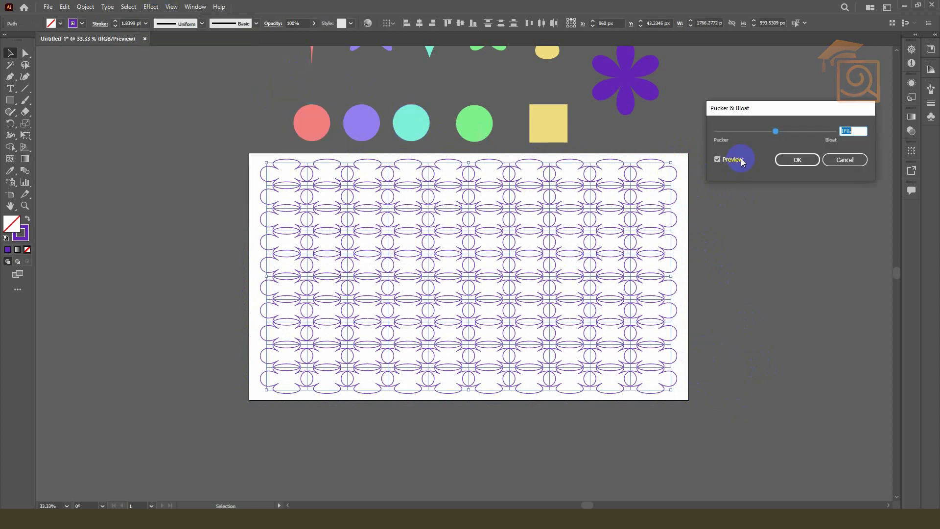
drag(771, 135, 803, 133)
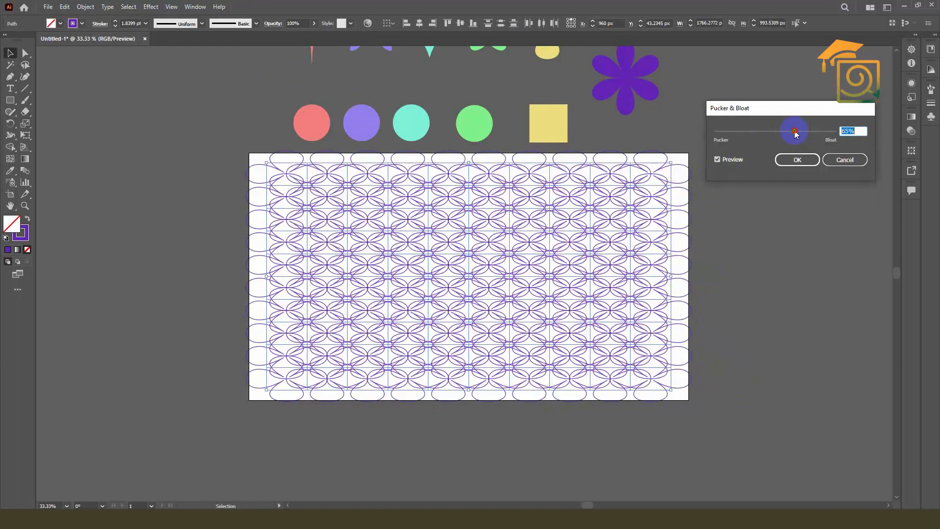
click(792, 161)
click(739, 204)
scroll(631, 296, down, 2)
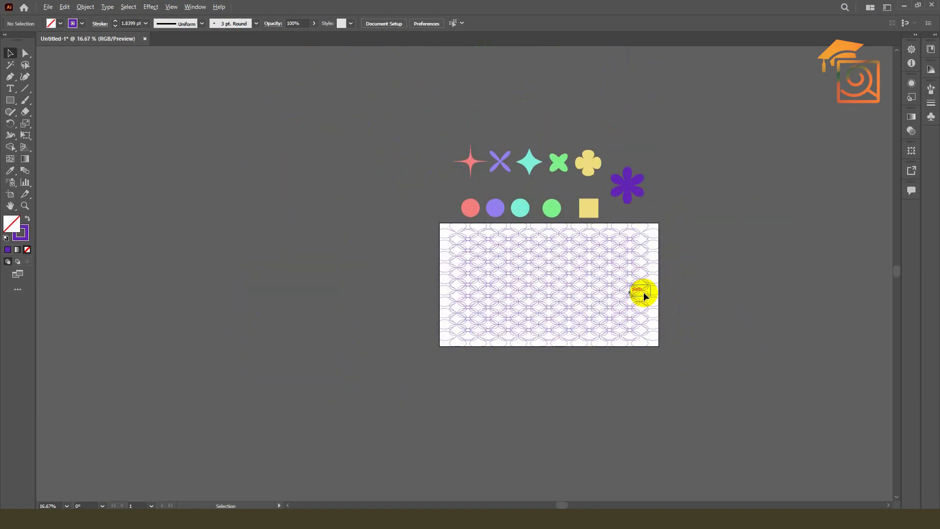
scroll(714, 269, up, 1)
scroll(597, 212, up, 1)
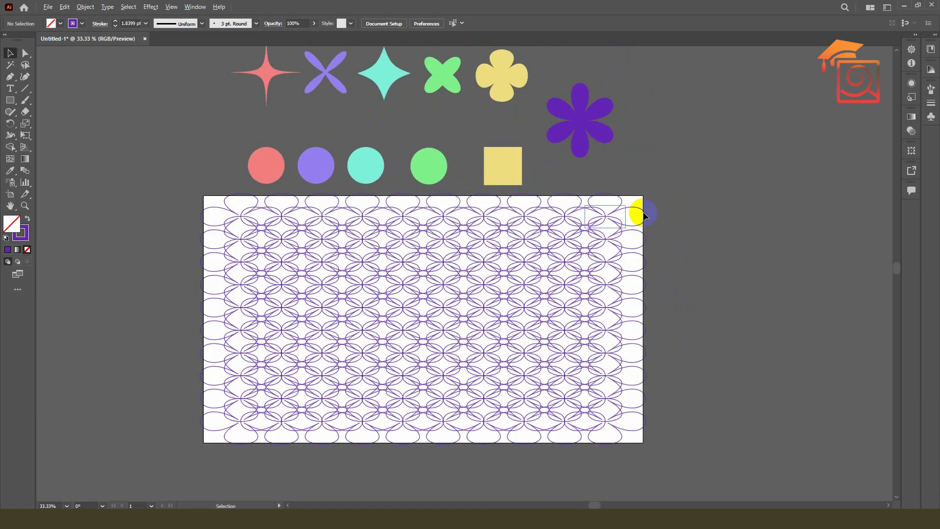
scroll(643, 210, down, 1)
scroll(597, 95, up, 1)
mouse_move(703, 267)
mouse_down()
mouse_move(703, 237)
mouse_move(700, 252)
mouse_up()
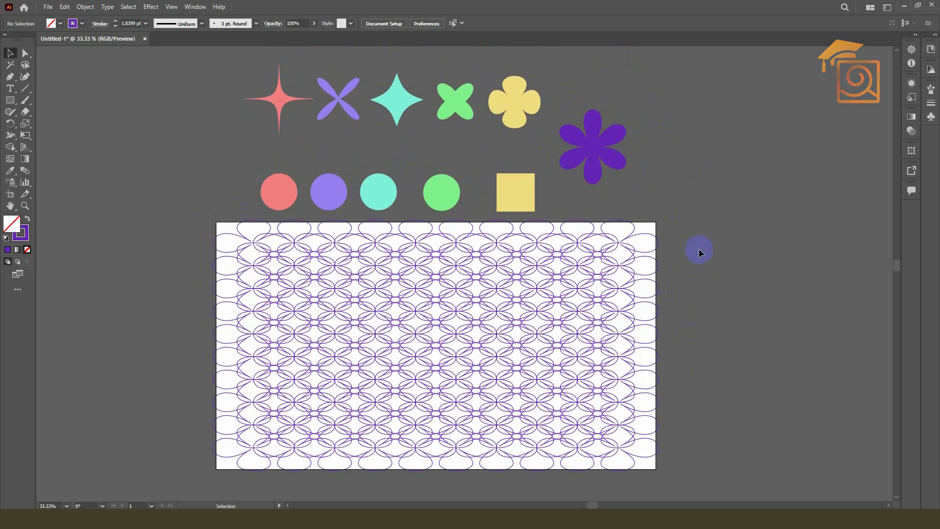